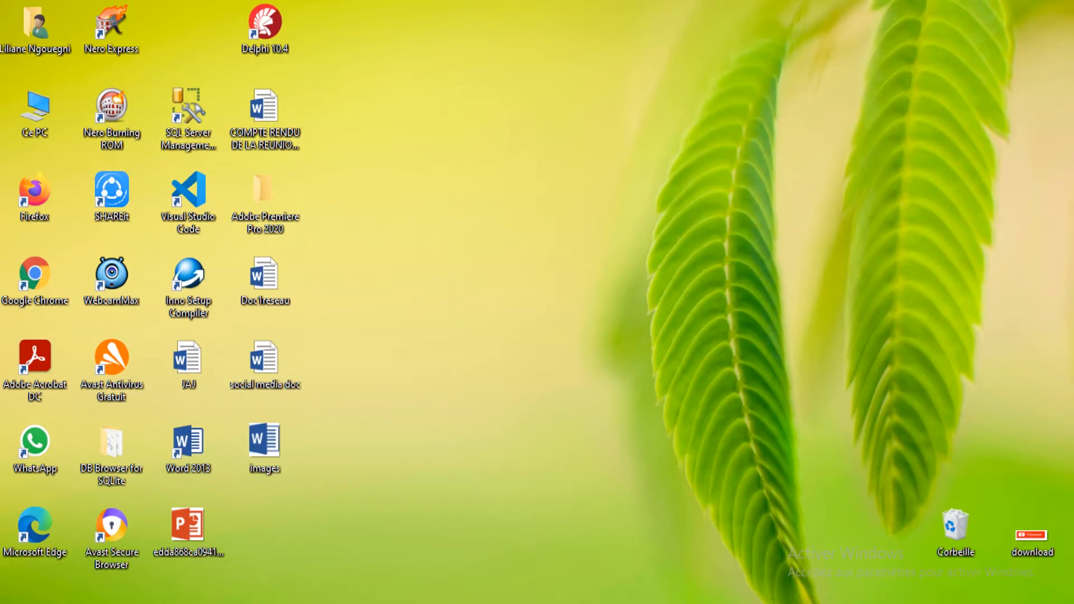
- Create a new folder named "document word" inside the Documents folder
left_click(618, 600)
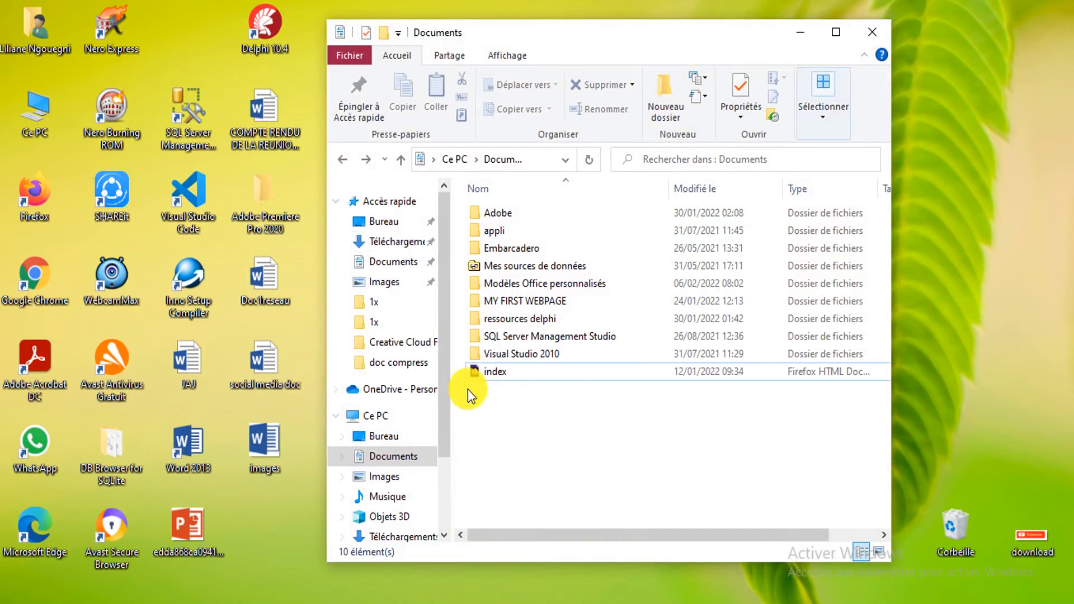
left_click(662, 95)
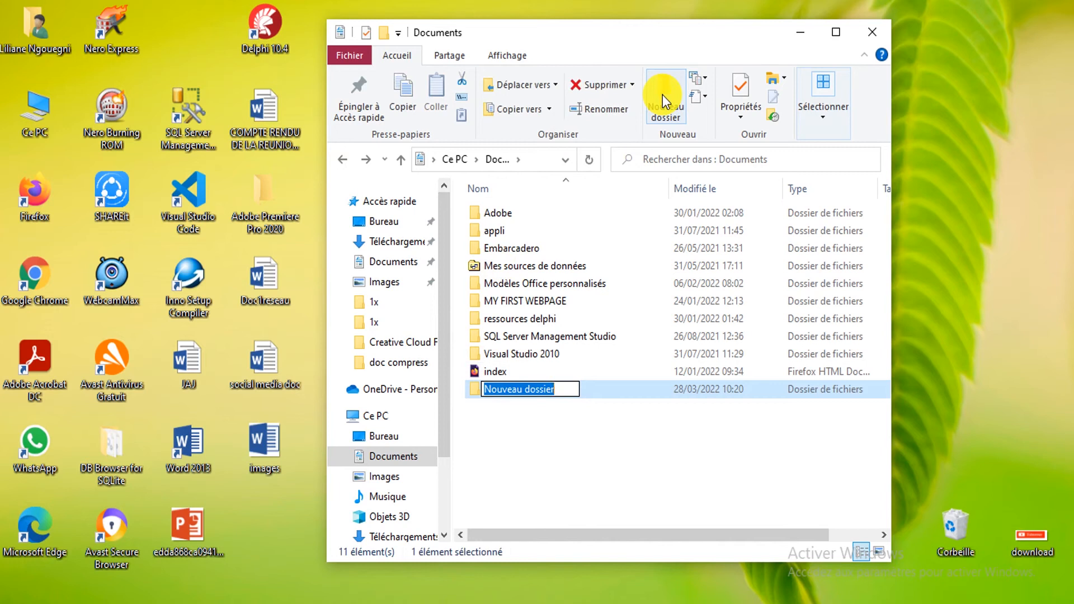
type("do")
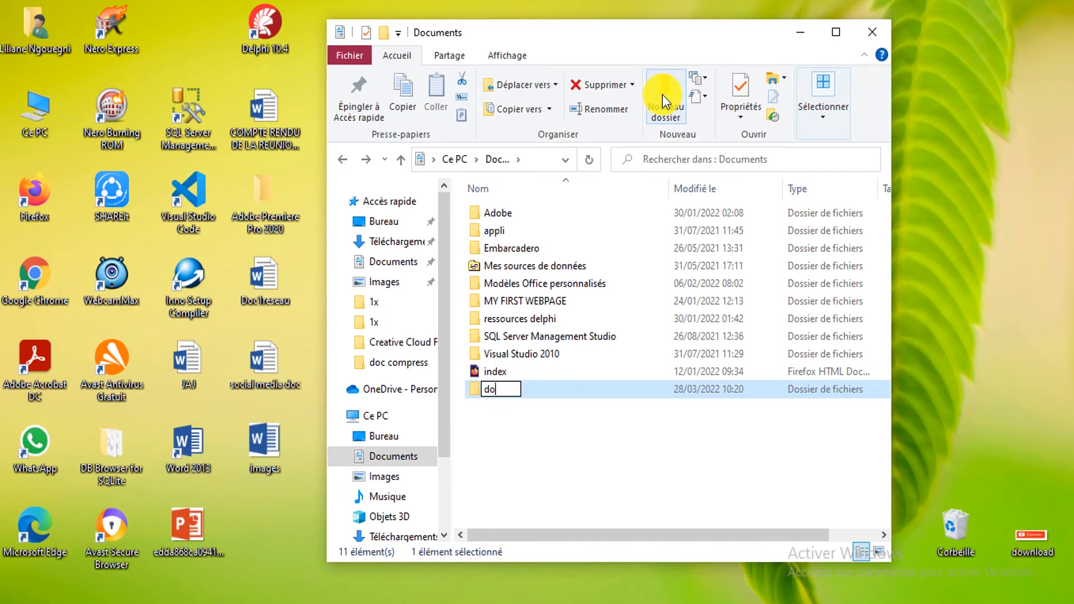
type("cument wo")
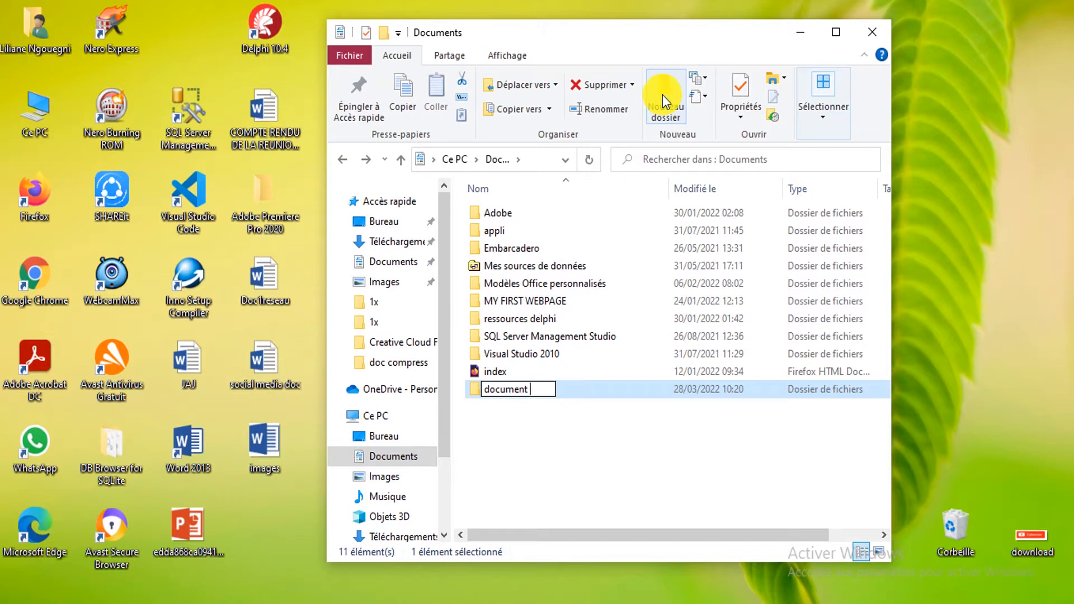
type("rd")
key("Return")
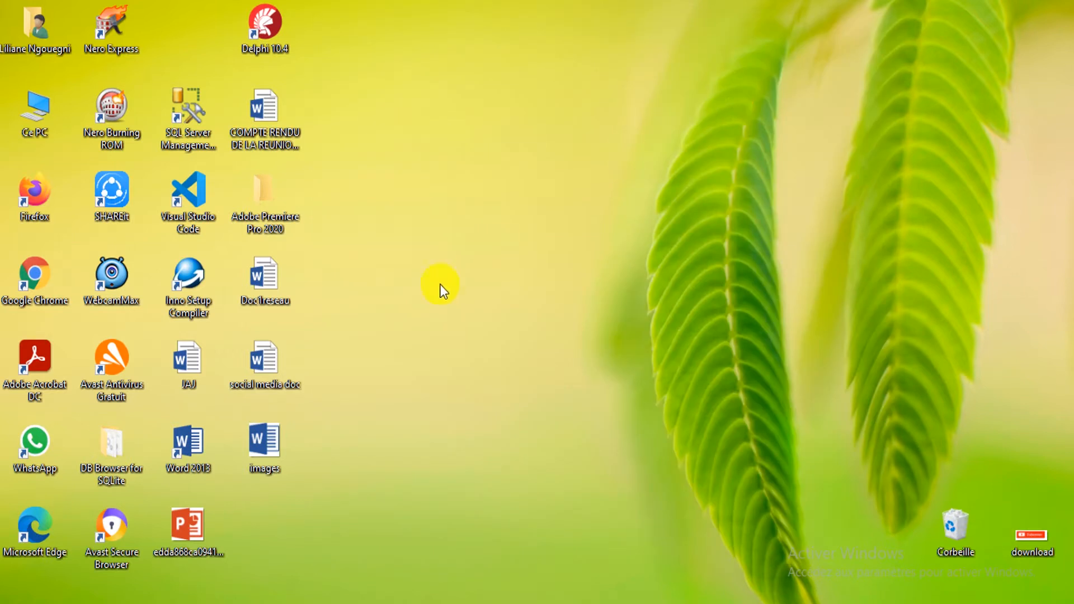
- Launch Word 2013 from the desktop and create a blank document from the Document vierge template
left_click(204, 445)
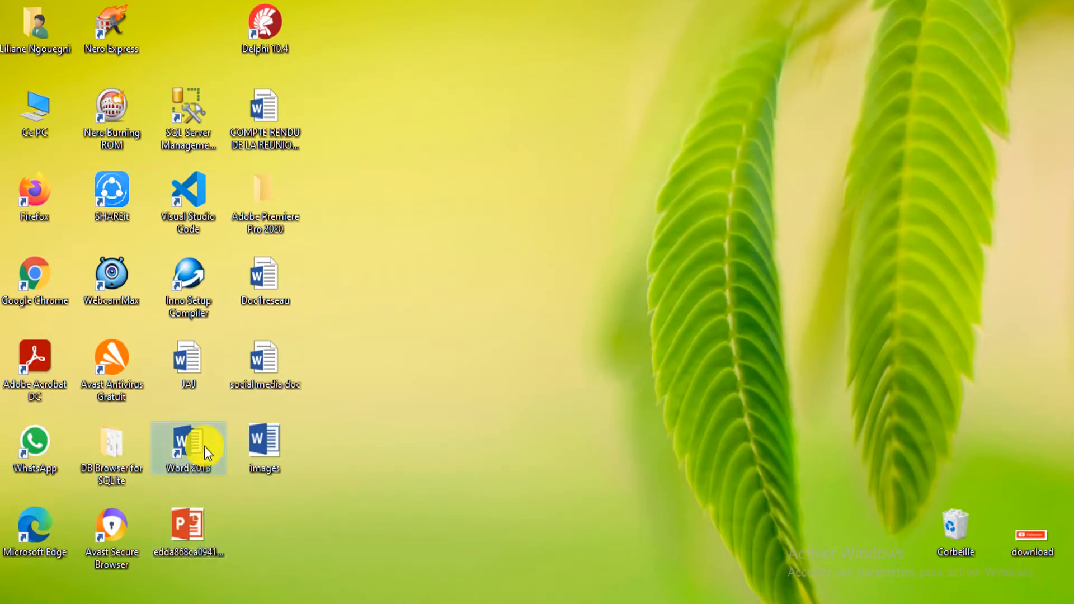
double_click(204, 445)
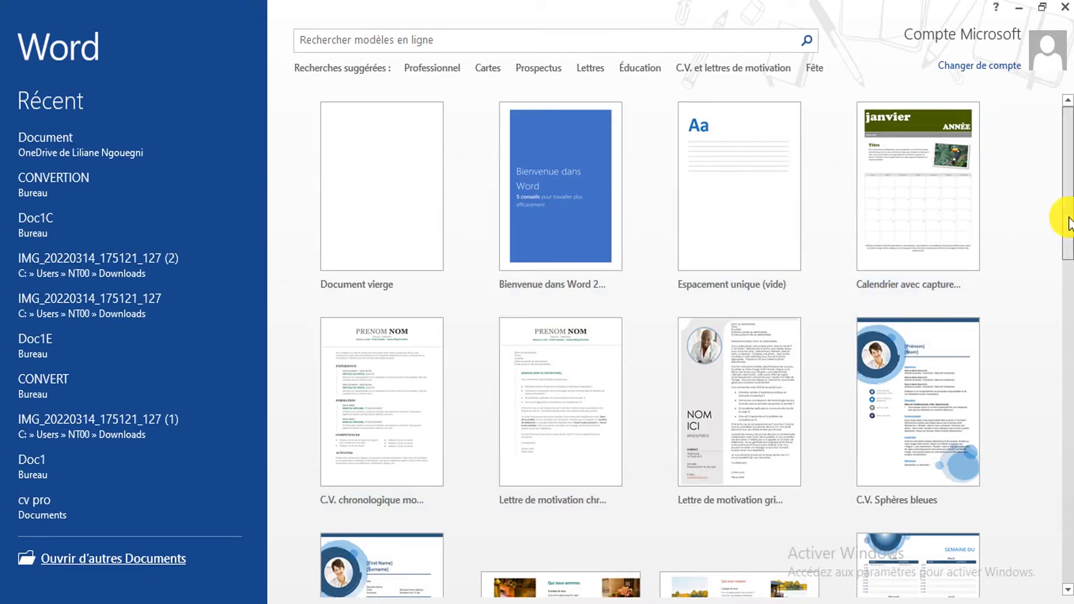
left_click_drag(1069, 219, 1068, 279)
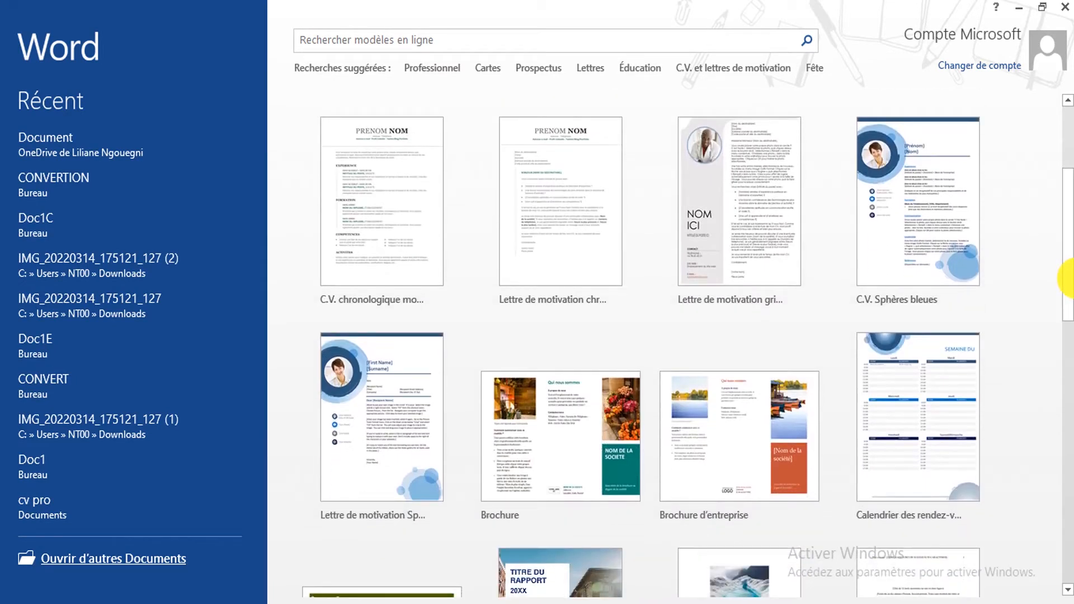
left_click_drag(1070, 280, 1048, 60)
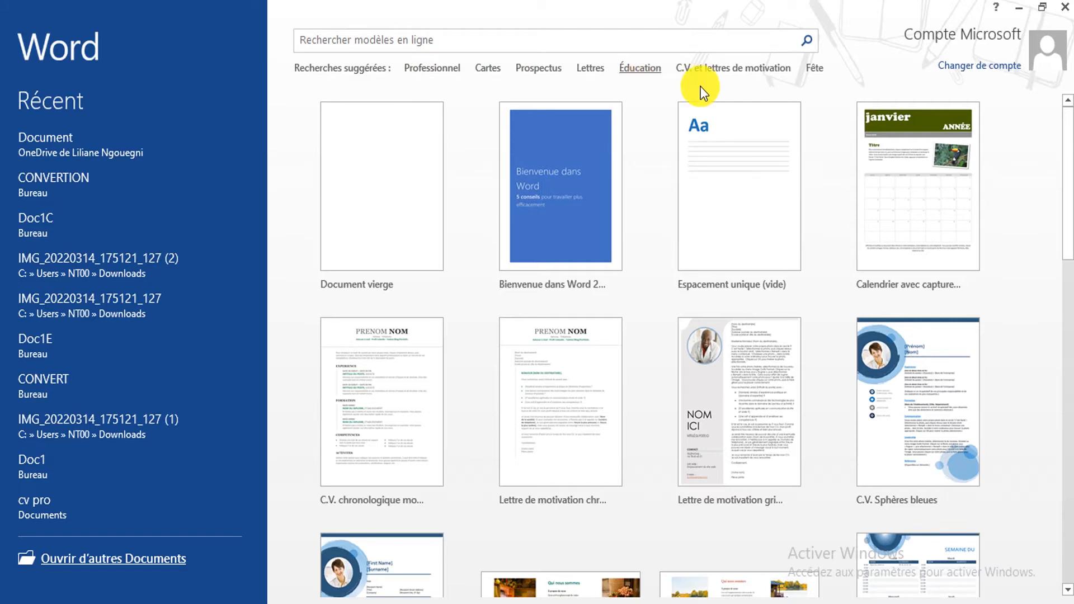
left_click(408, 250)
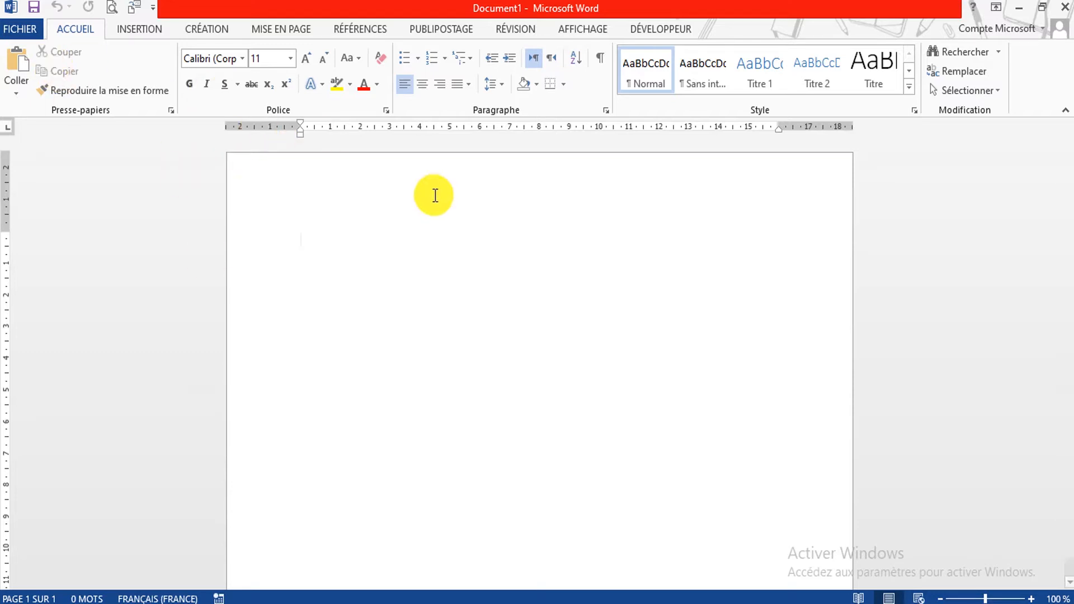
- Start saving the document on the computer and browse to the "document word" folder inside Documents
left_click(25, 26)
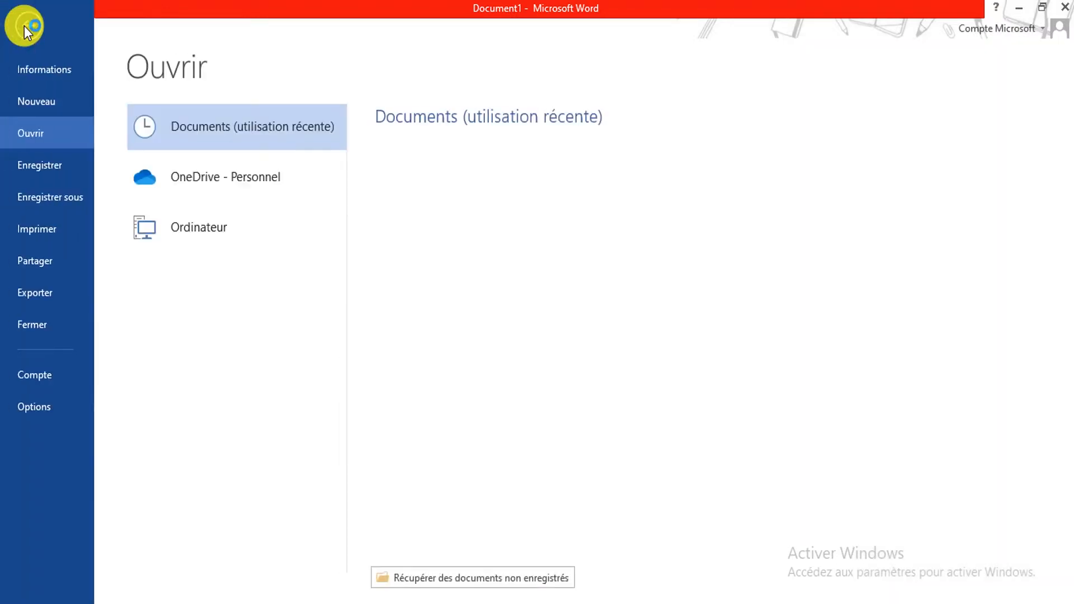
left_click(56, 202)
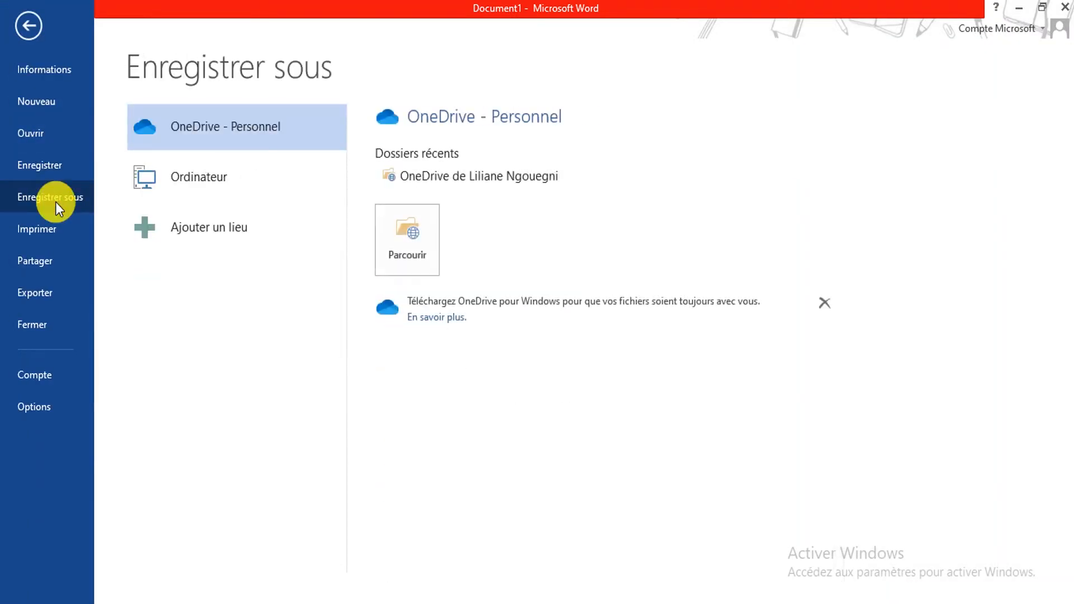
left_click(189, 183)
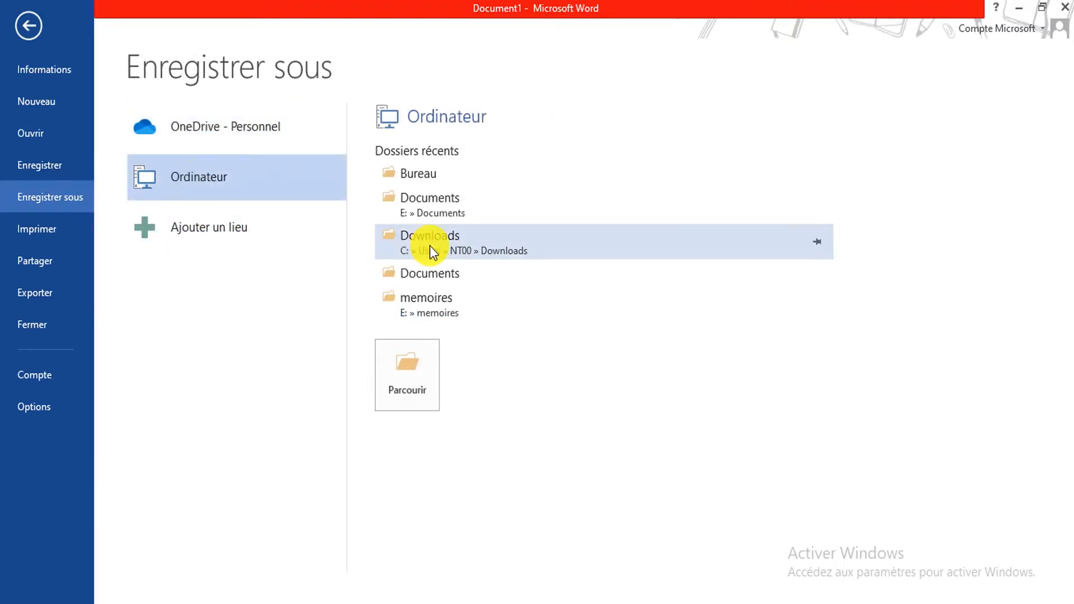
left_click(419, 204)
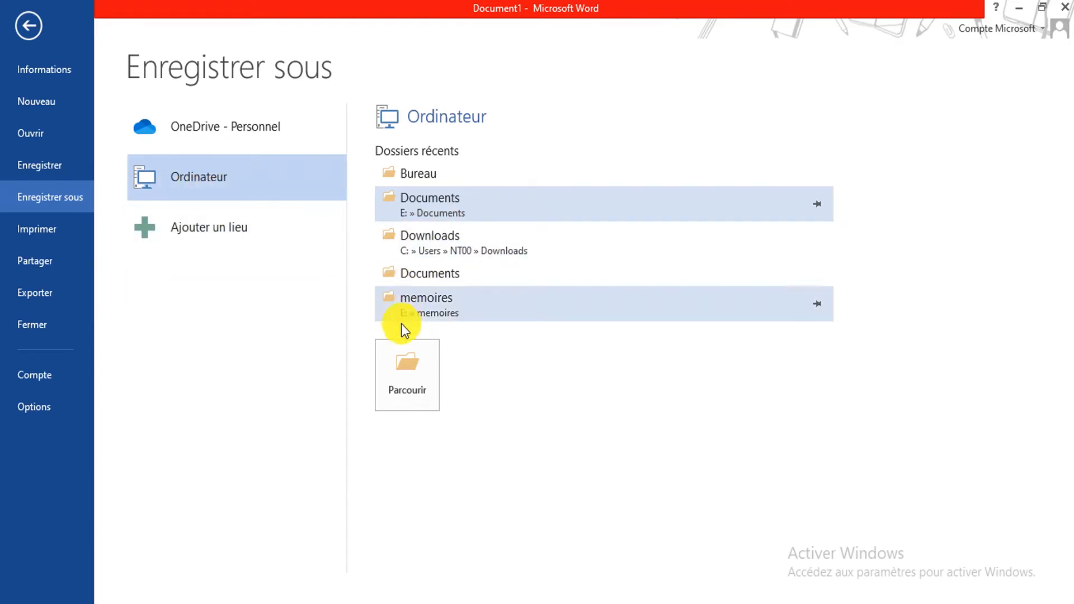
left_click(388, 385)
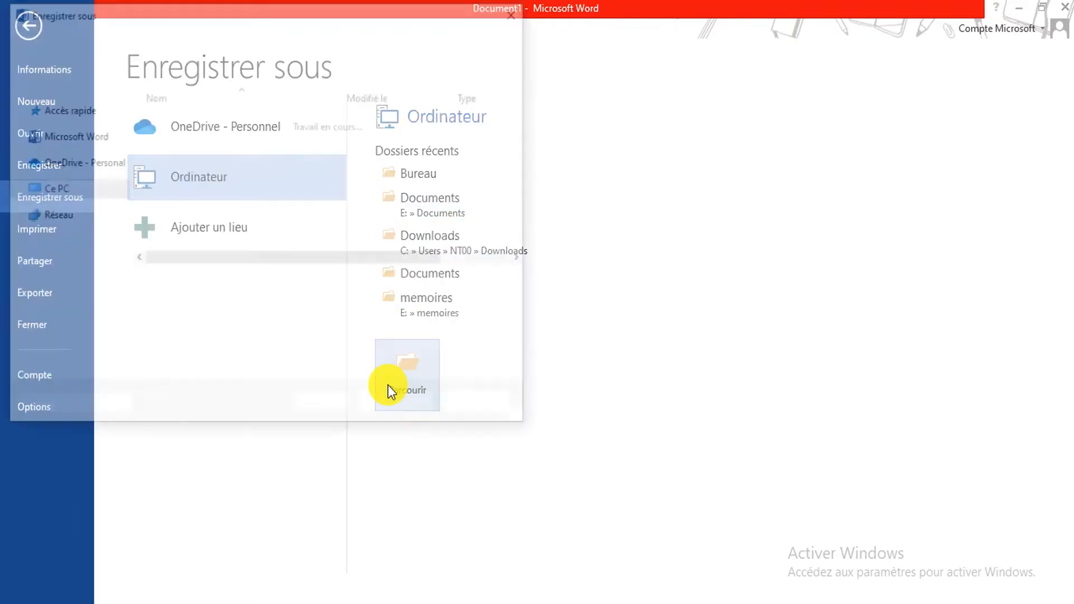
left_click(62, 144)
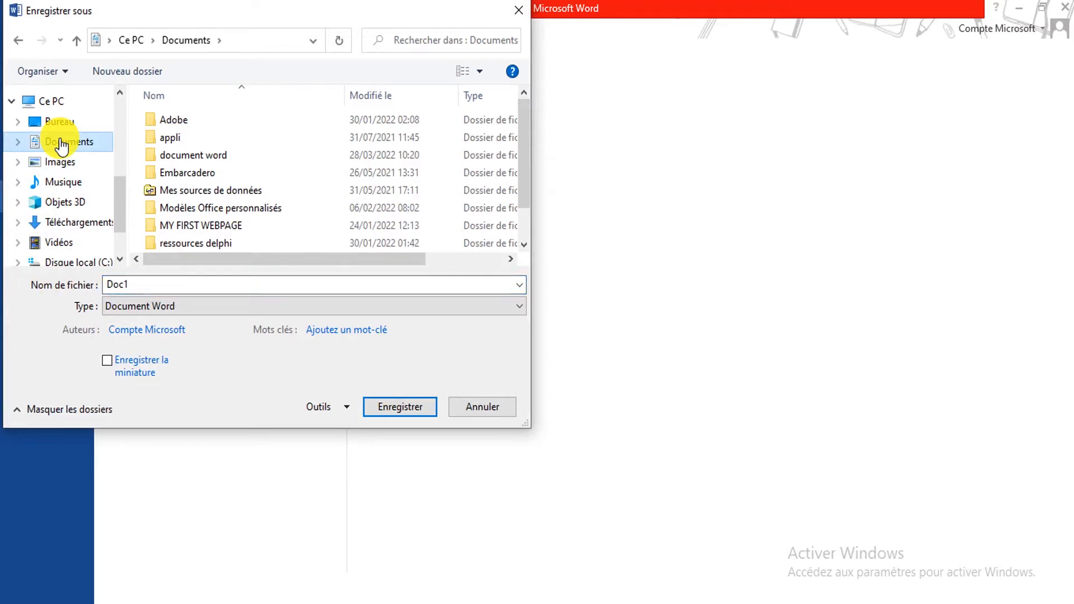
left_click_drag(523, 200, 527, 237)
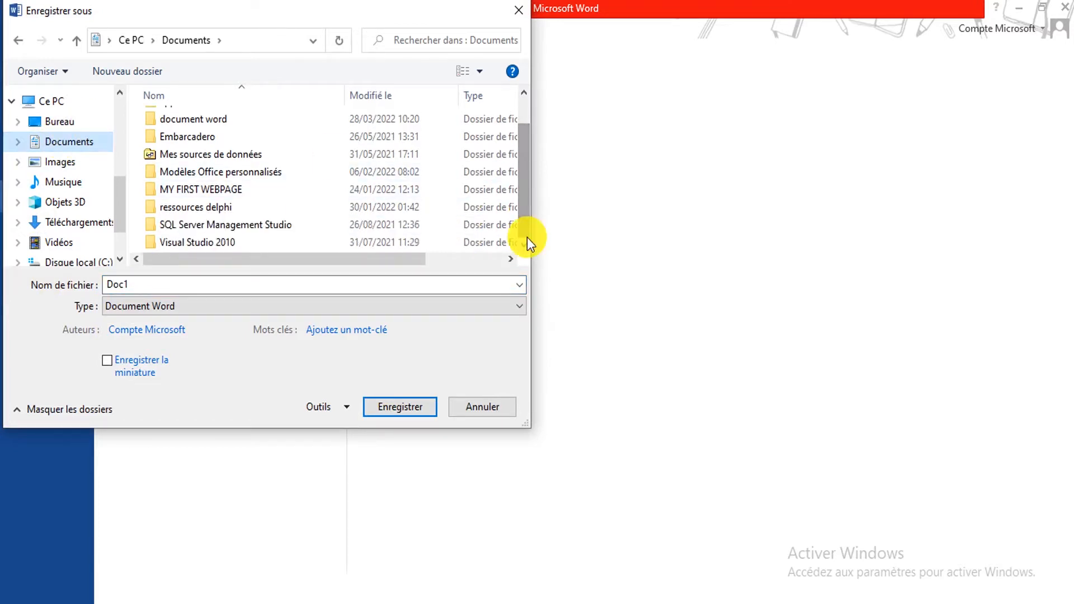
left_click(220, 123)
double_click(219, 123)
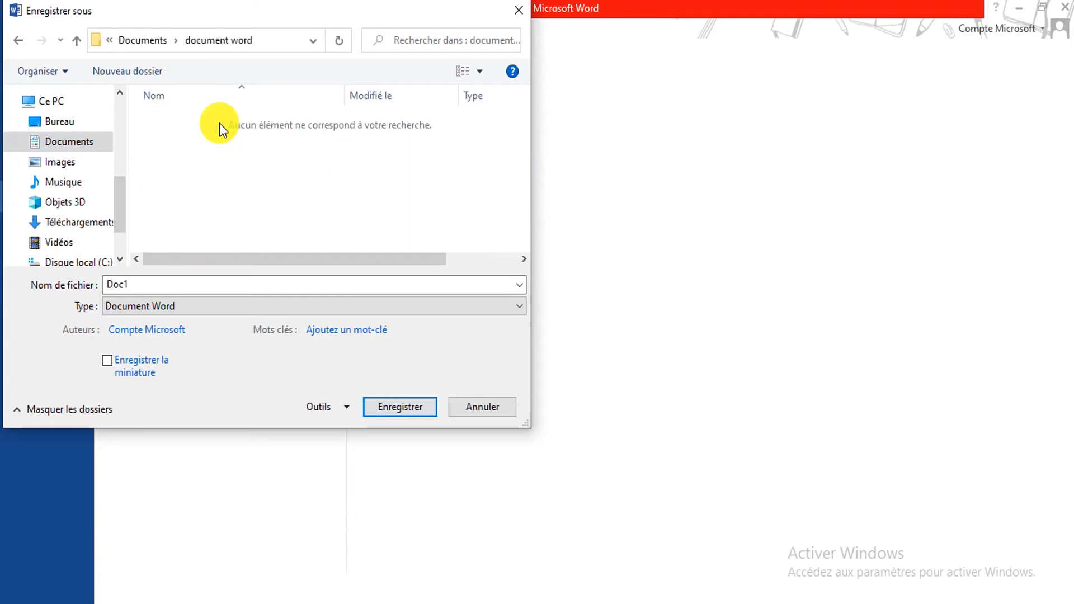
- Name the file "apprendre word" and save it as a Word document
double_click(139, 284)
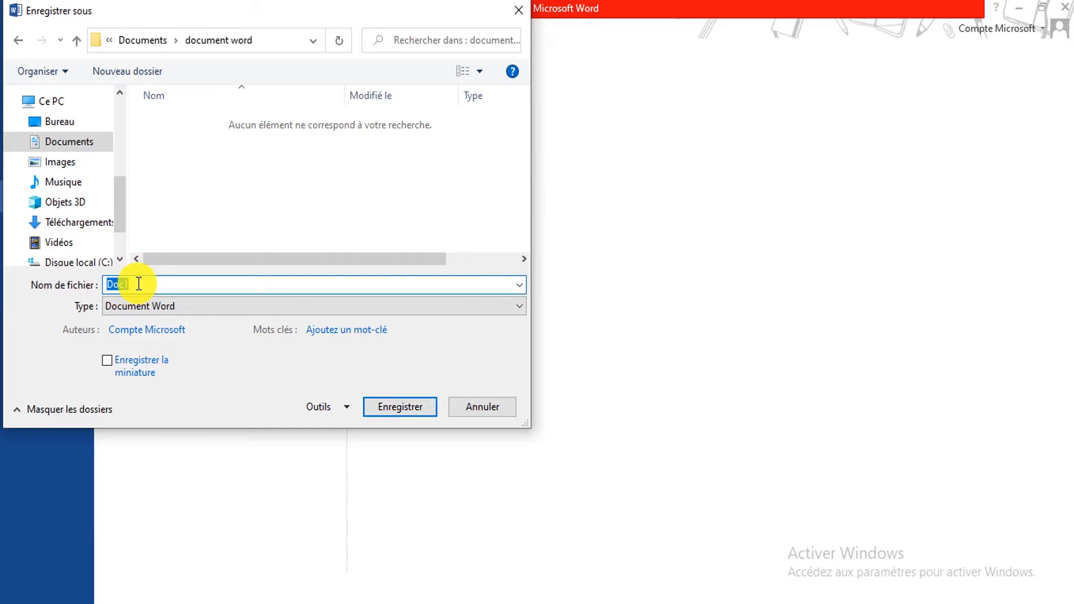
type("appre")
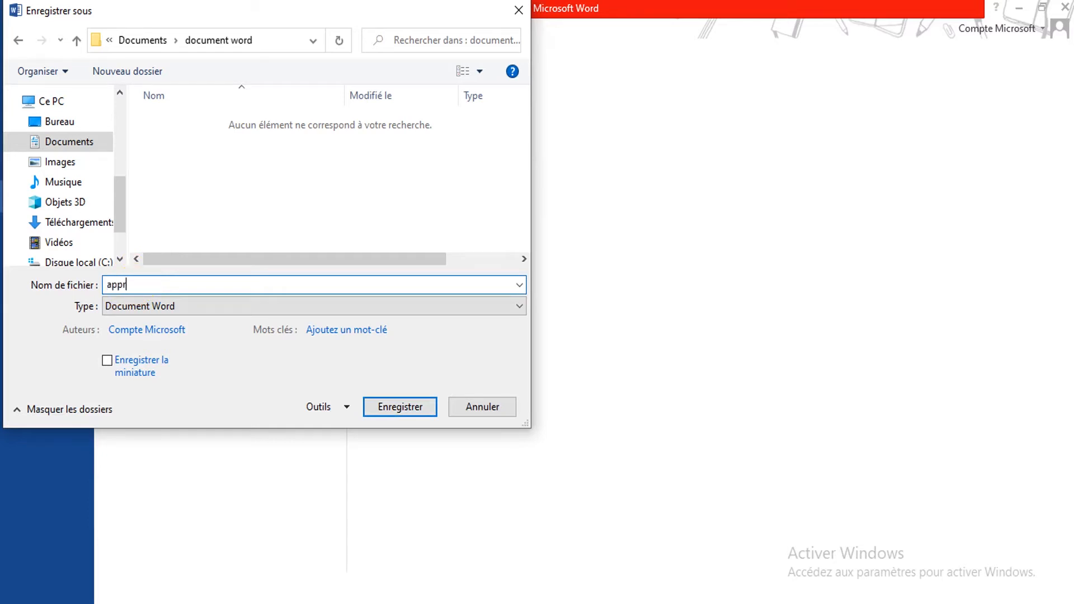
type("ndre word")
left_click(390, 411)
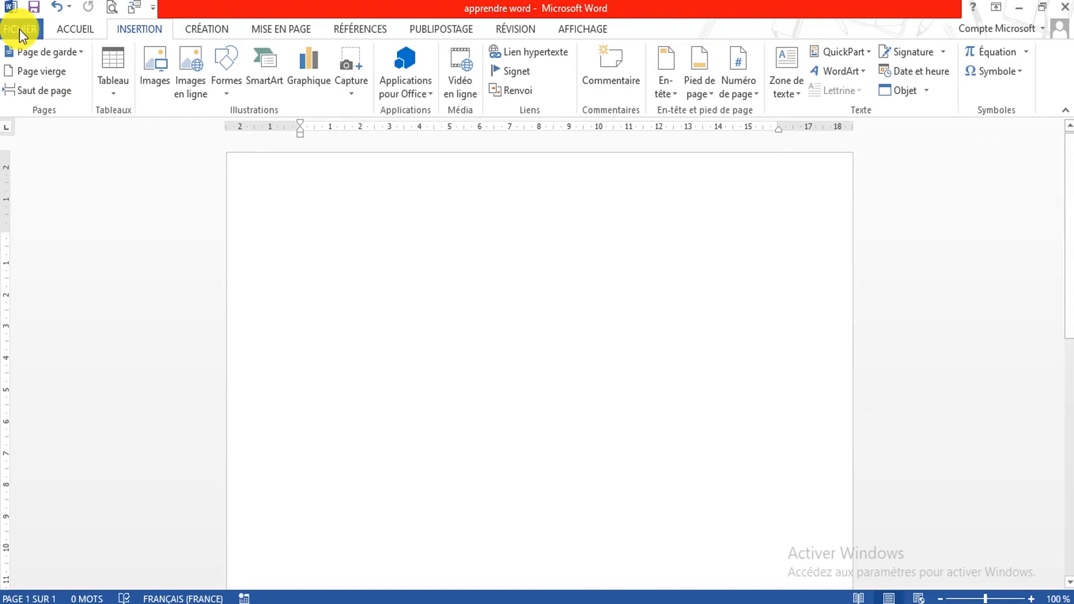
- Set the Office theme to Gris foncé in the account settings
left_click(19, 29)
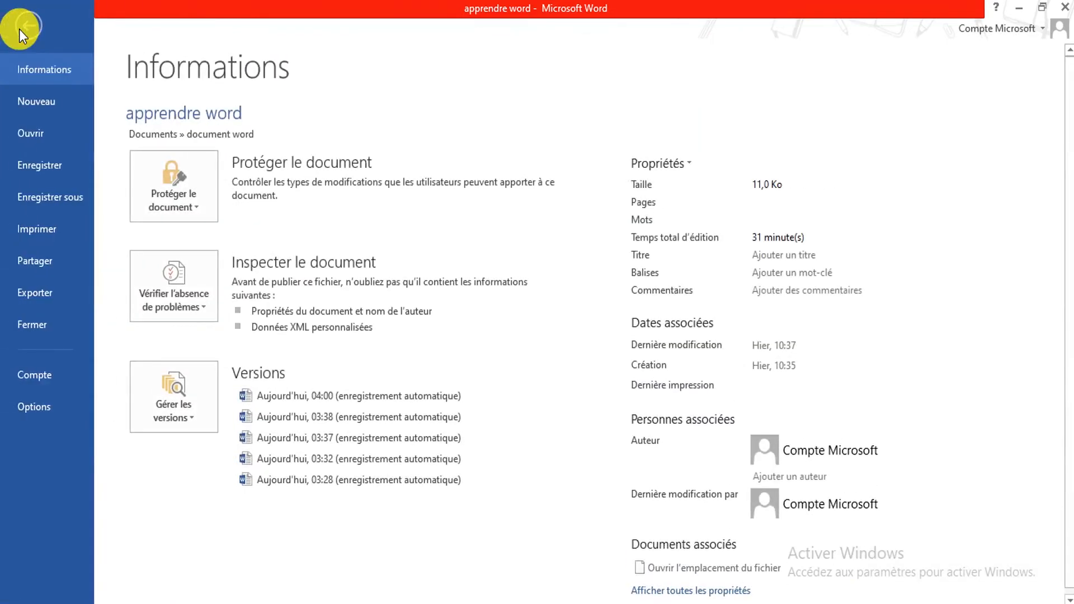
left_click(42, 375)
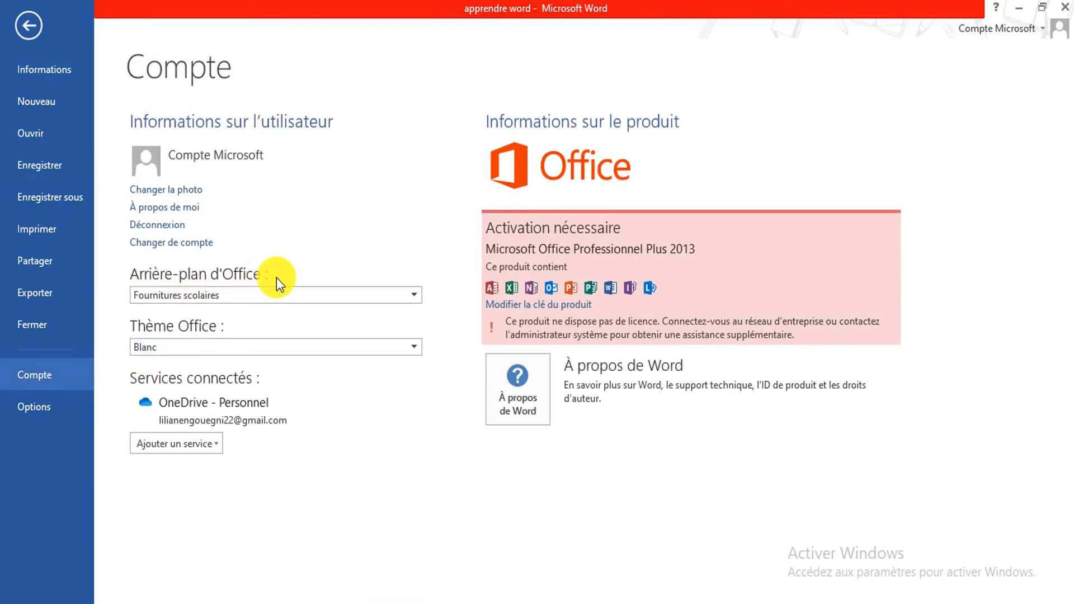
left_click(225, 345)
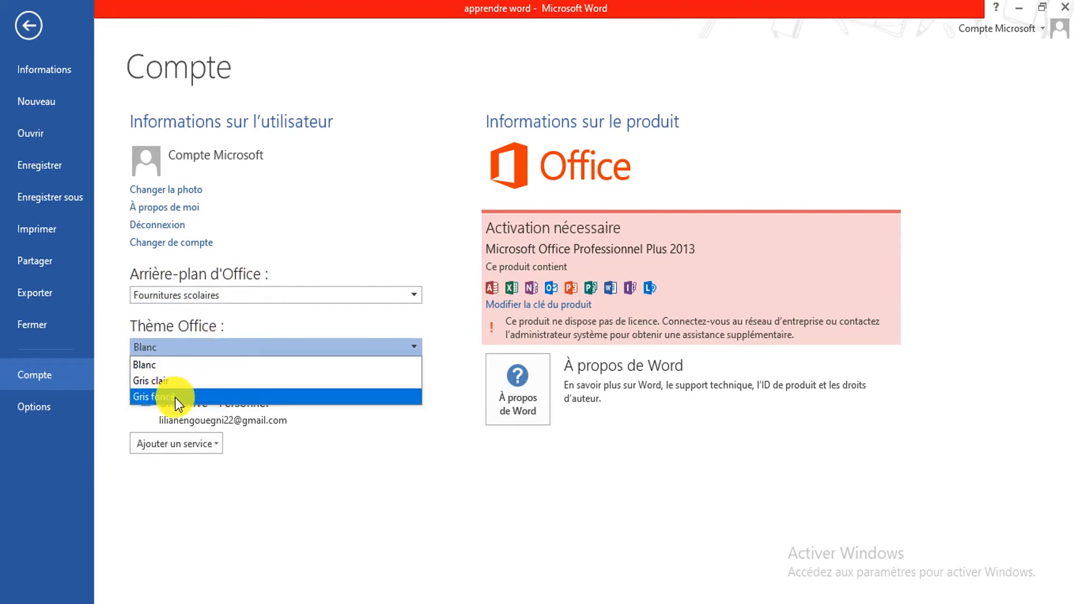
left_click(176, 398)
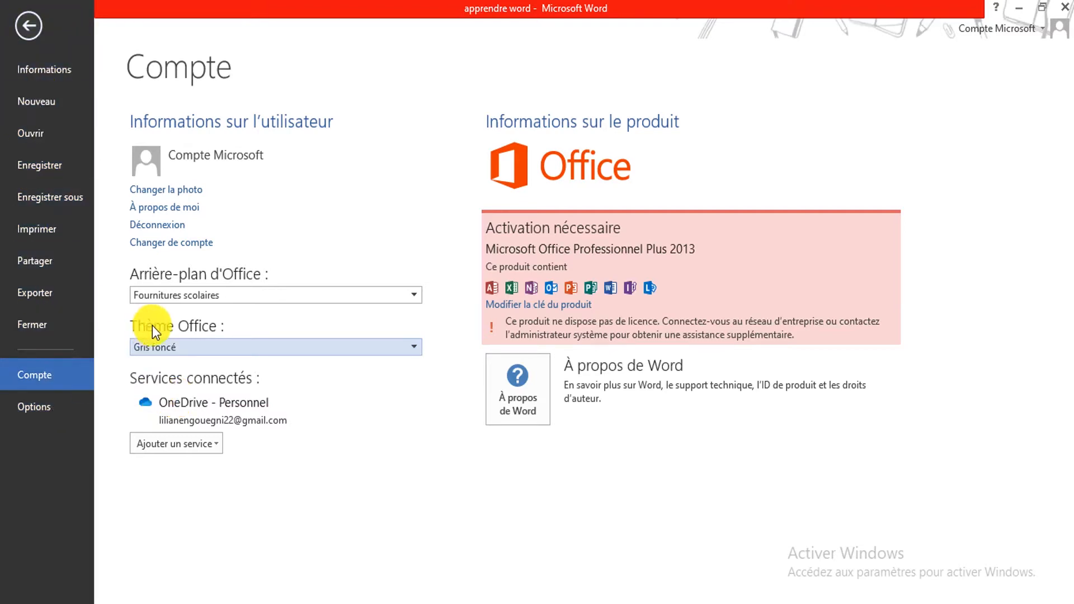
- Set the Office background to Calligraphie and return to the document
left_click(171, 291)
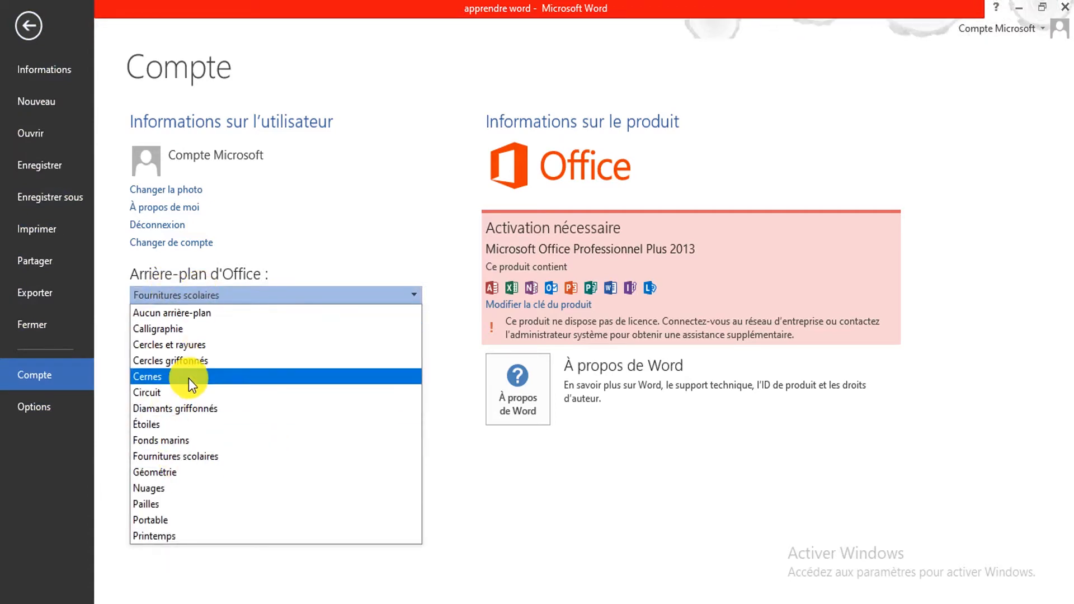
left_click(175, 328)
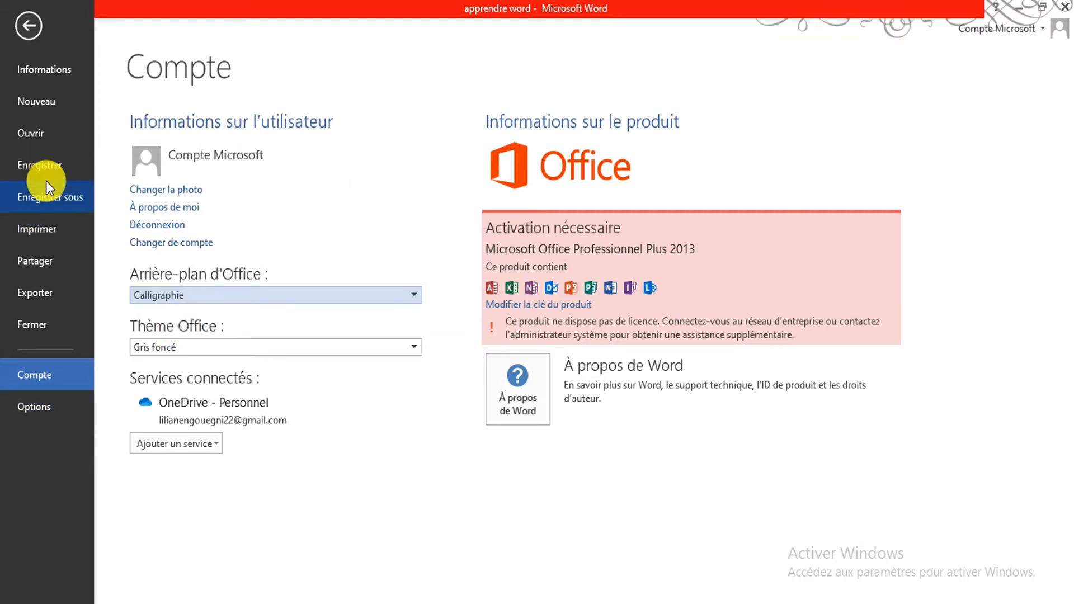
left_click(26, 28)
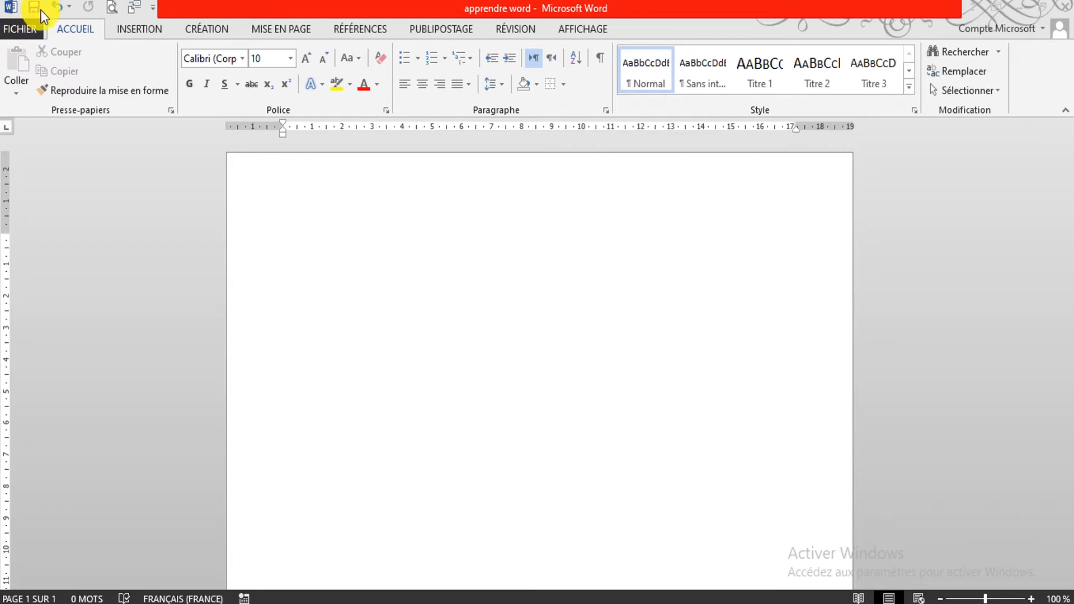
left_click(154, 8)
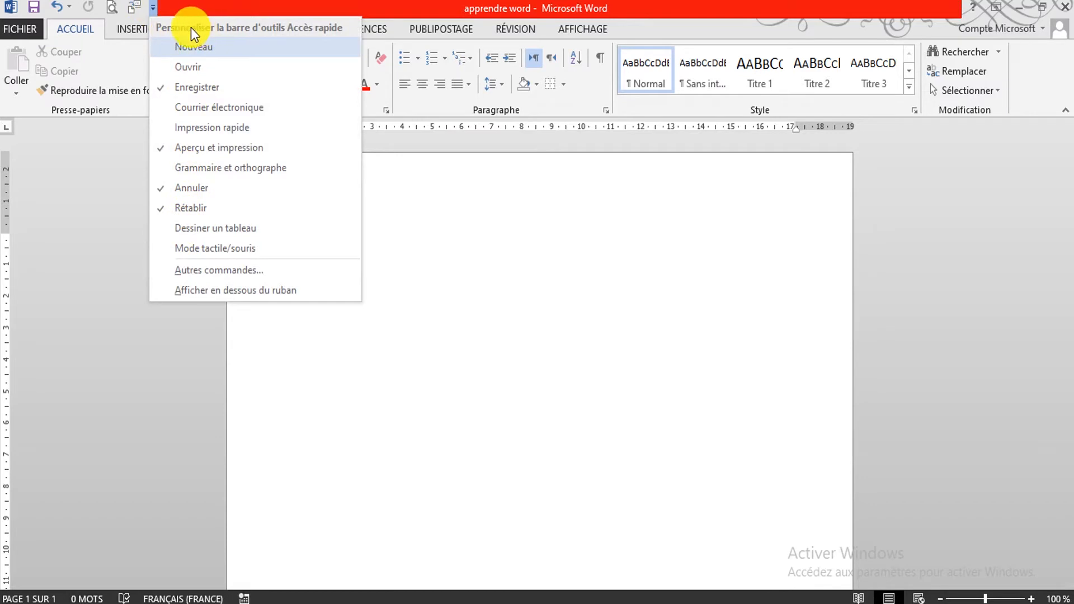
left_click(116, 257)
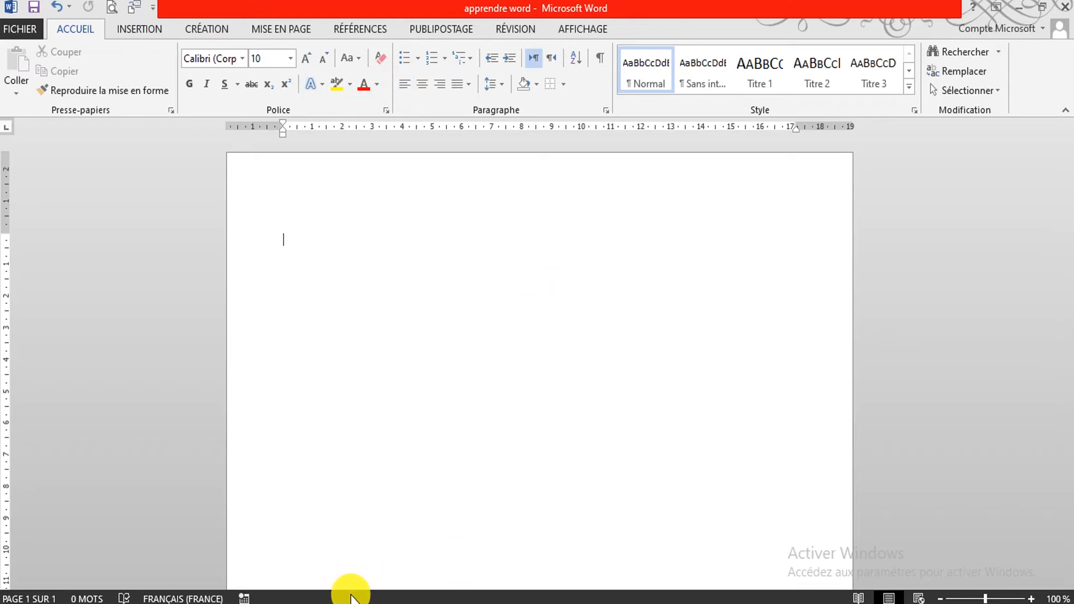
left_click_drag(1072, 322, 1073, 352)
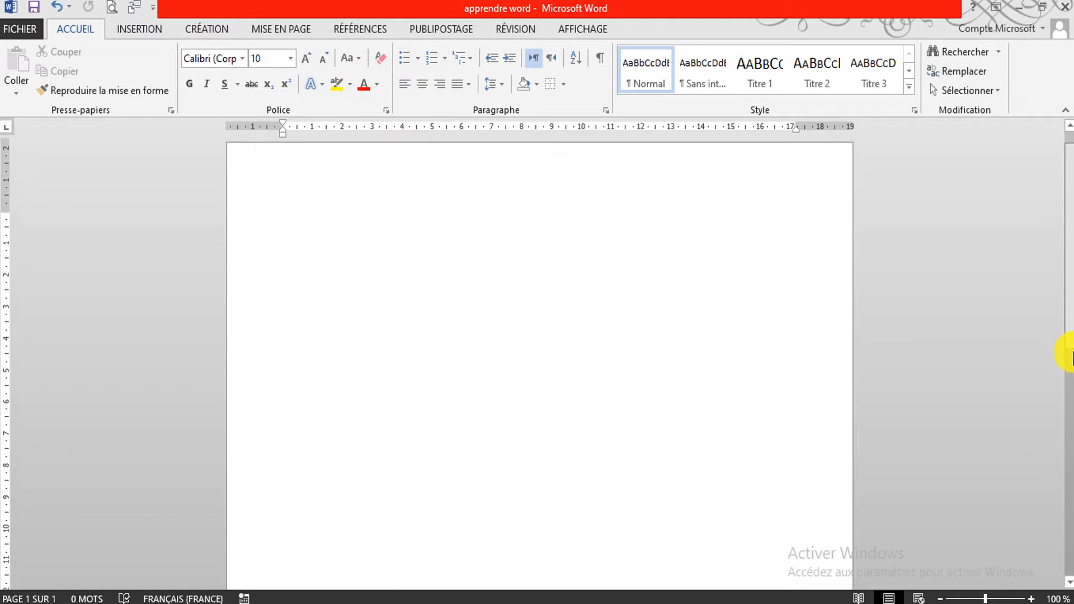
scroll(1038, 267, "up", 1)
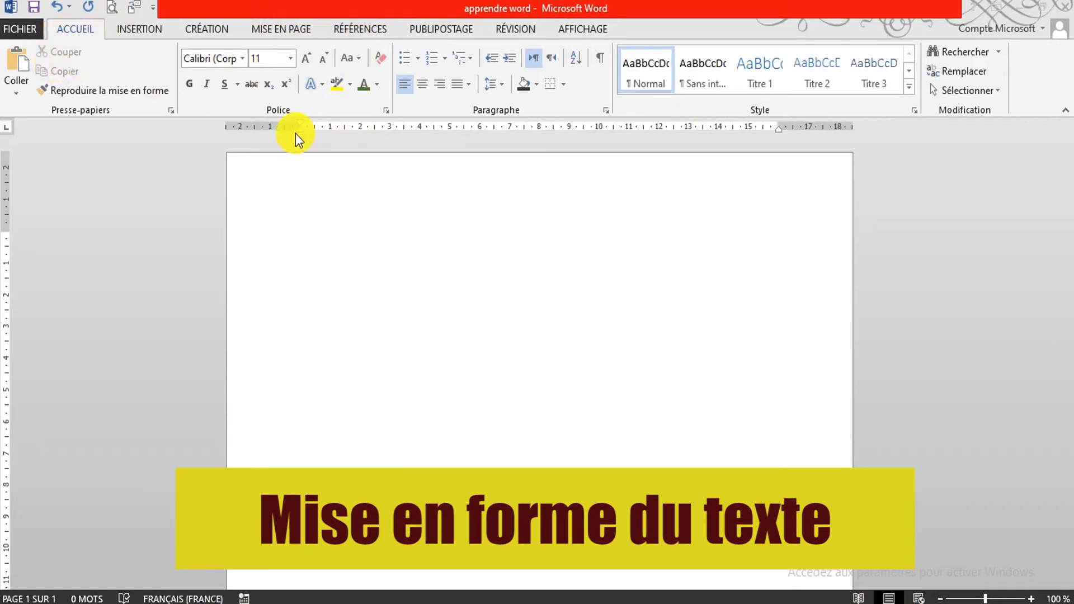
- Write "Salut lilitech" on the first line of the page and select the word "lilitech"
left_click(290, 210)
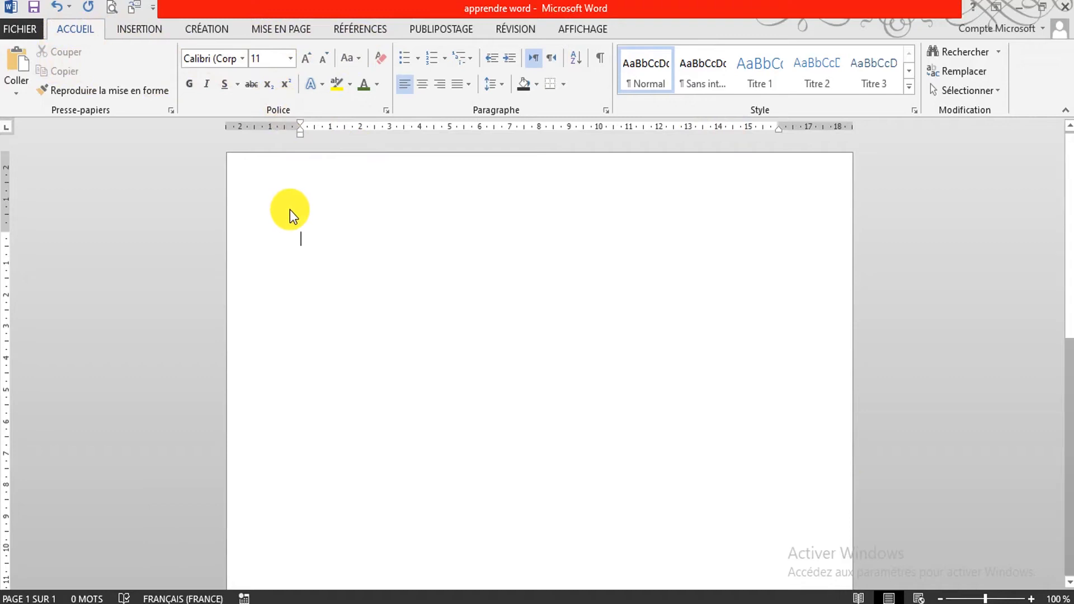
type("Sal")
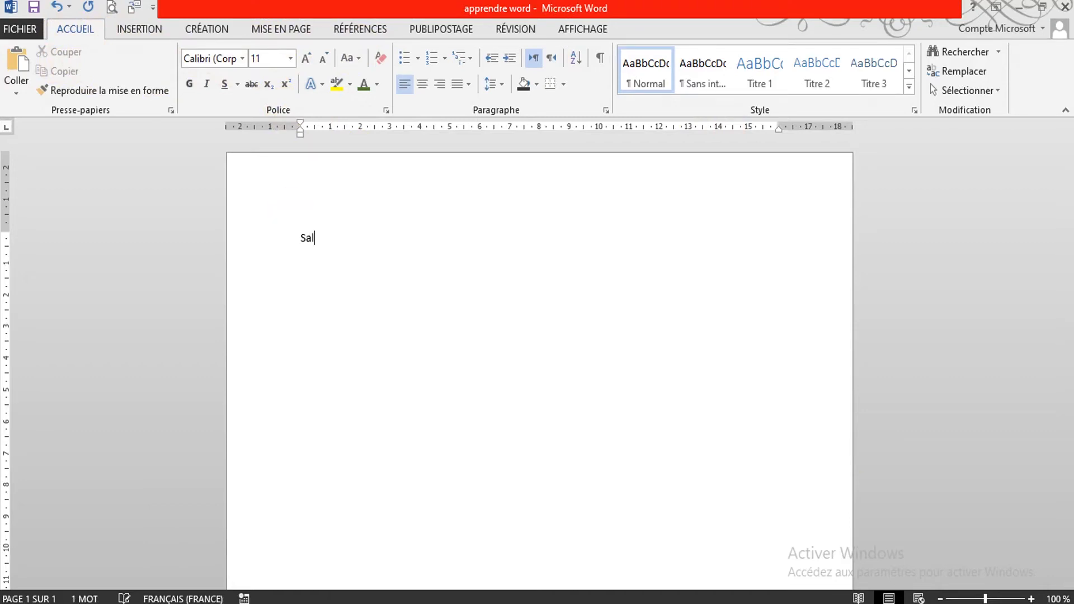
type("ut lilitech")
double_click(331, 236)
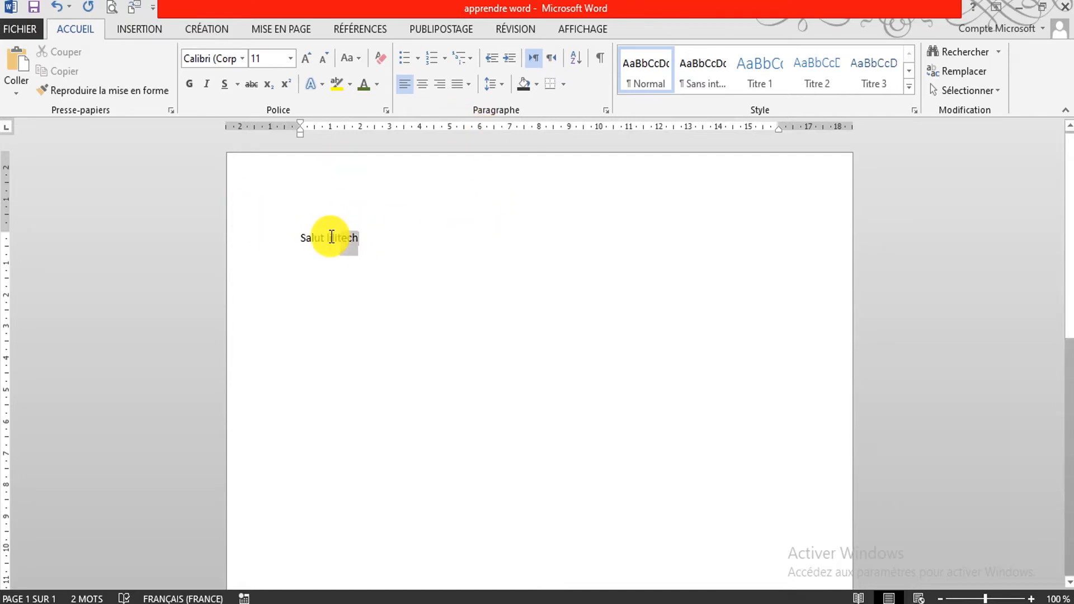
- Select the whole line "Salut lilitech" and set its font to Arial Rounded MT Bold
left_click_drag(332, 238, 328, 236)
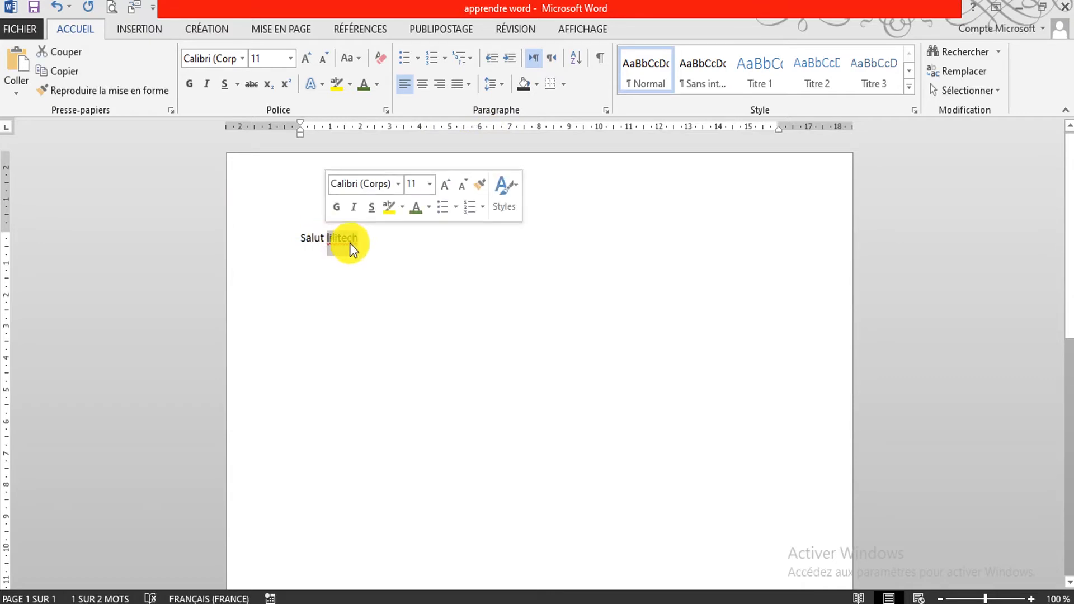
triple_click(349, 243)
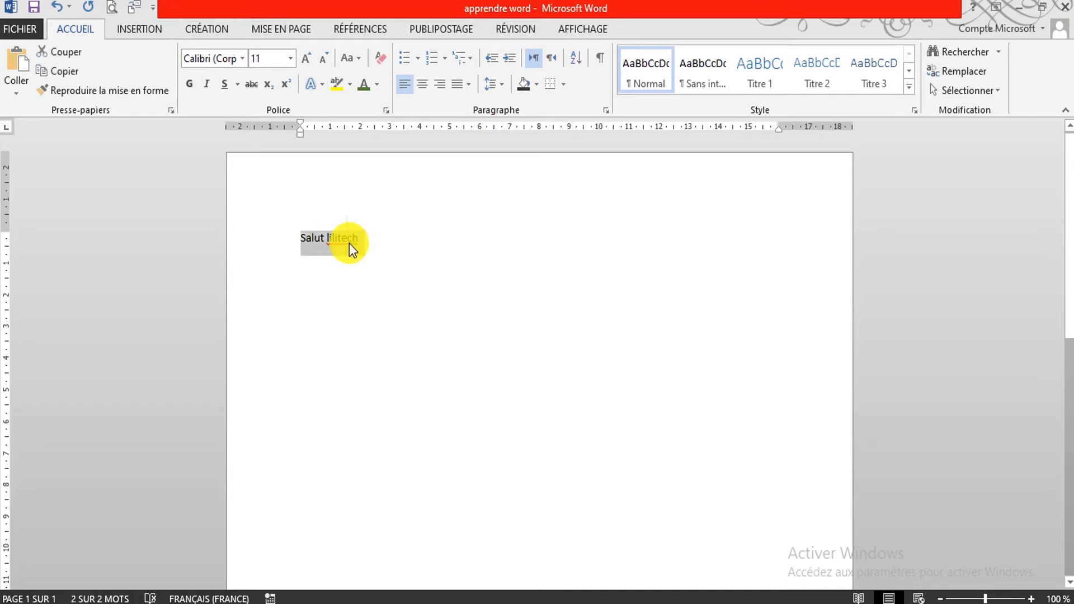
double_click(349, 243)
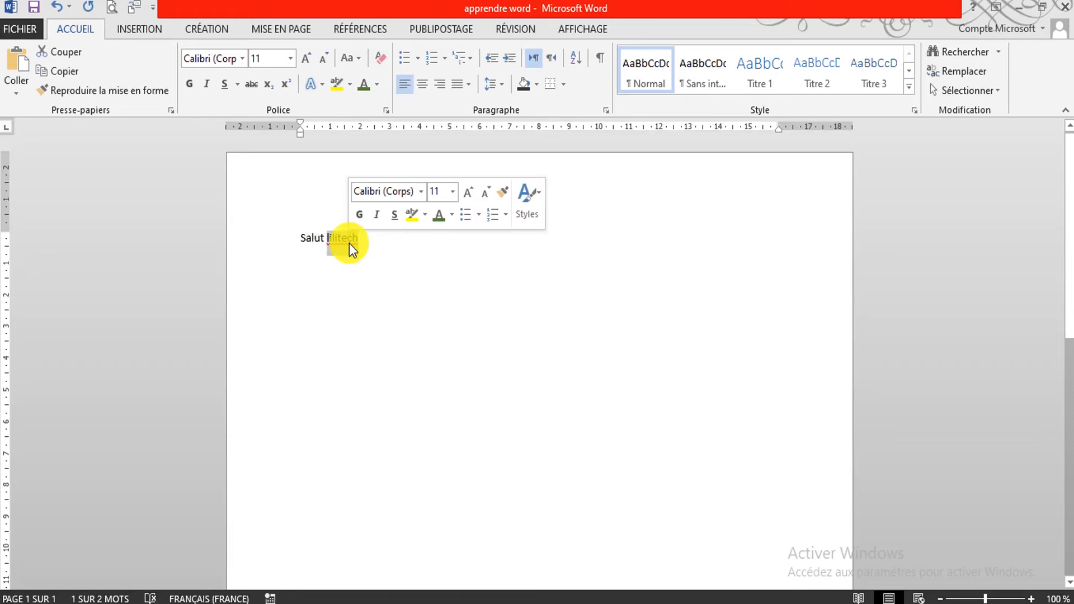
left_click(276, 249)
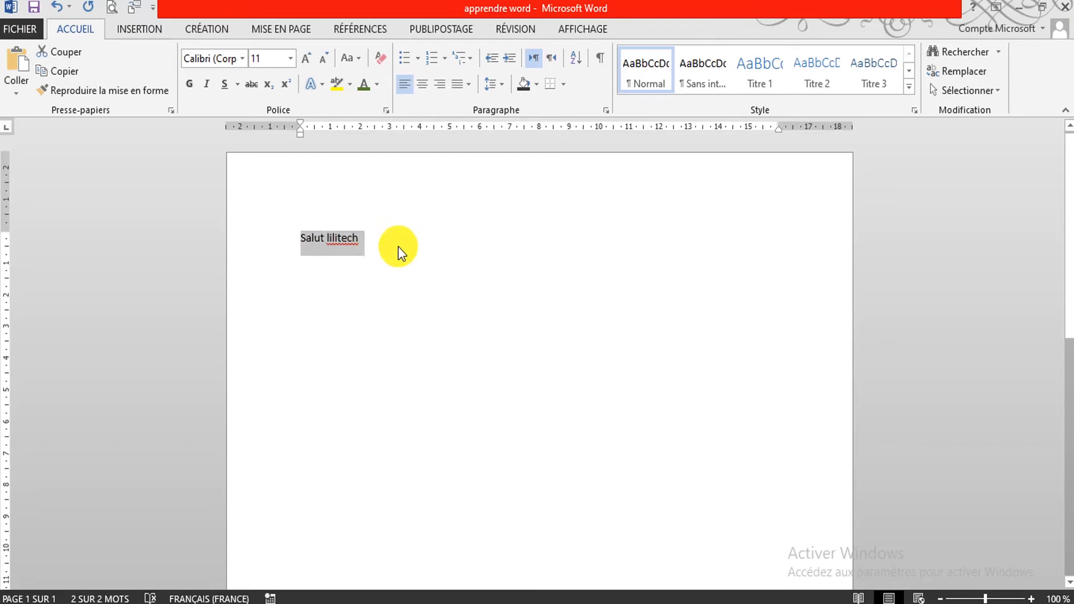
left_click(240, 59)
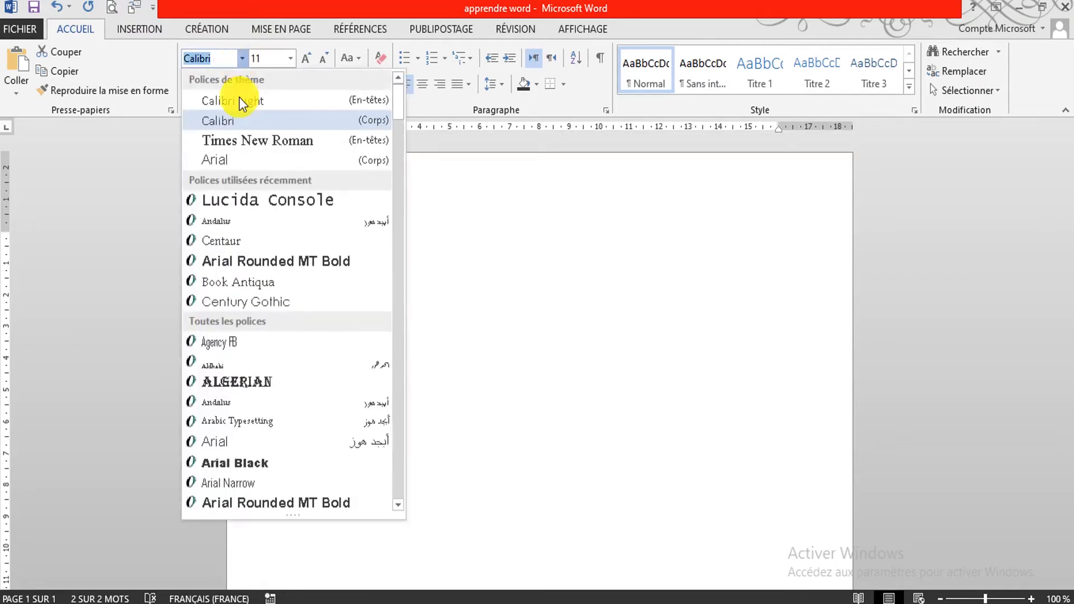
left_click(240, 261)
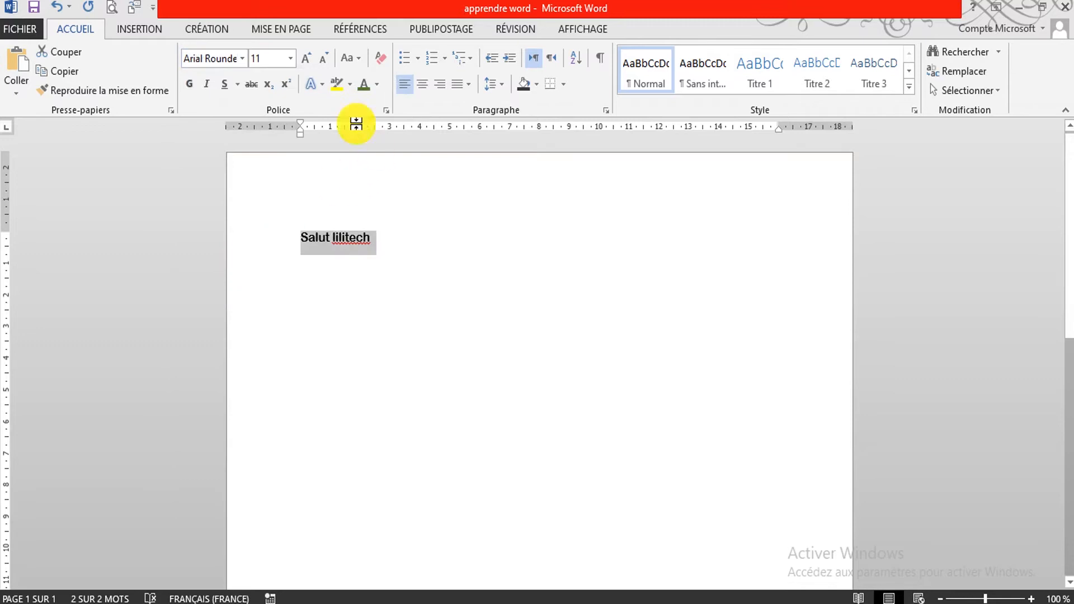
- Try font size 16 on the selected line and settle on size 36
left_click(290, 59)
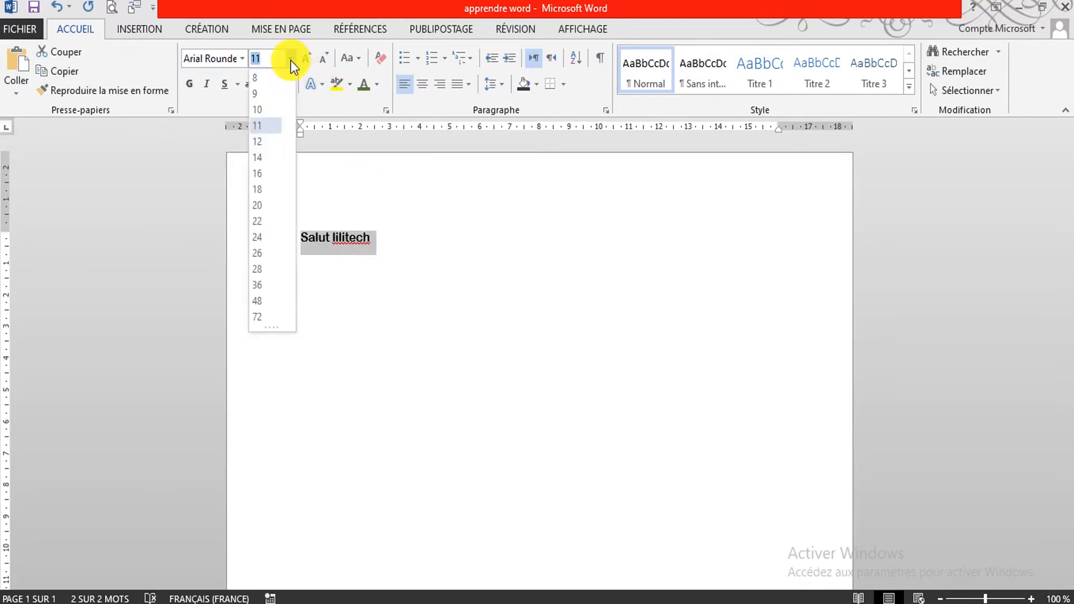
left_click(271, 178)
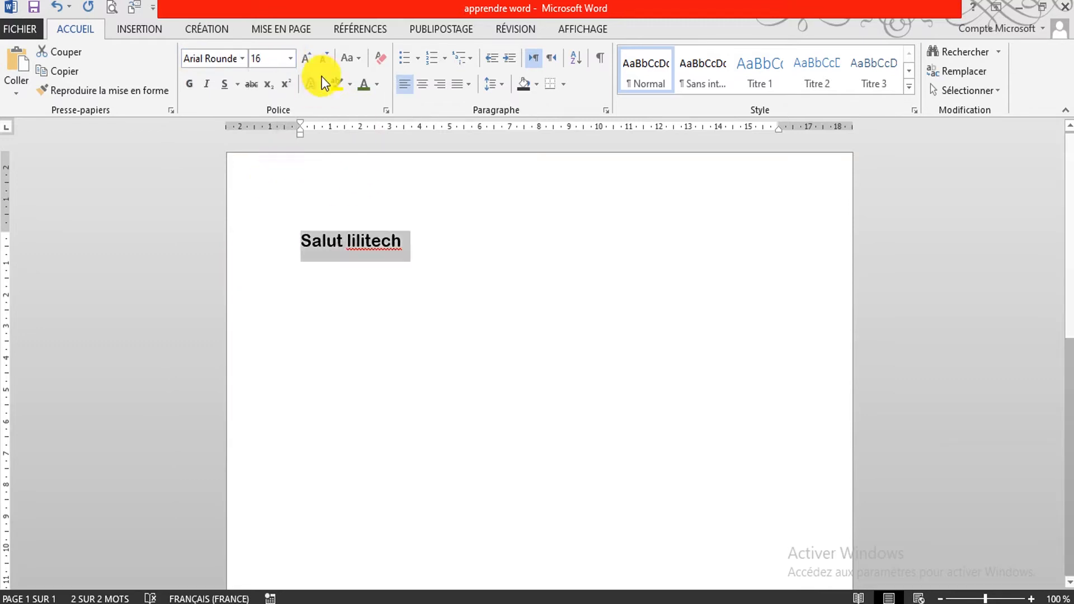
left_click(289, 61)
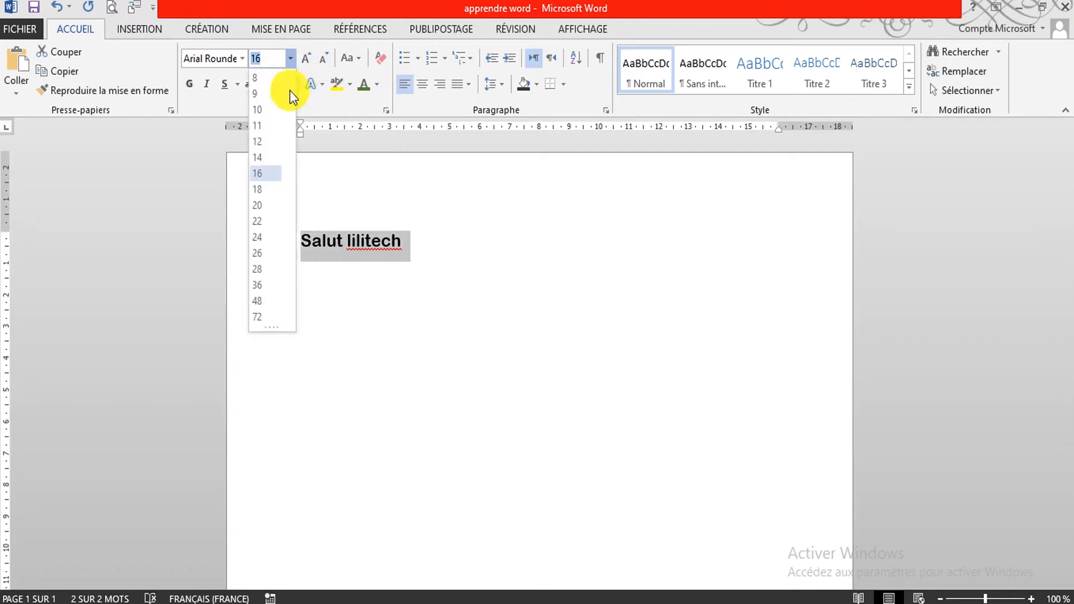
left_click(274, 285)
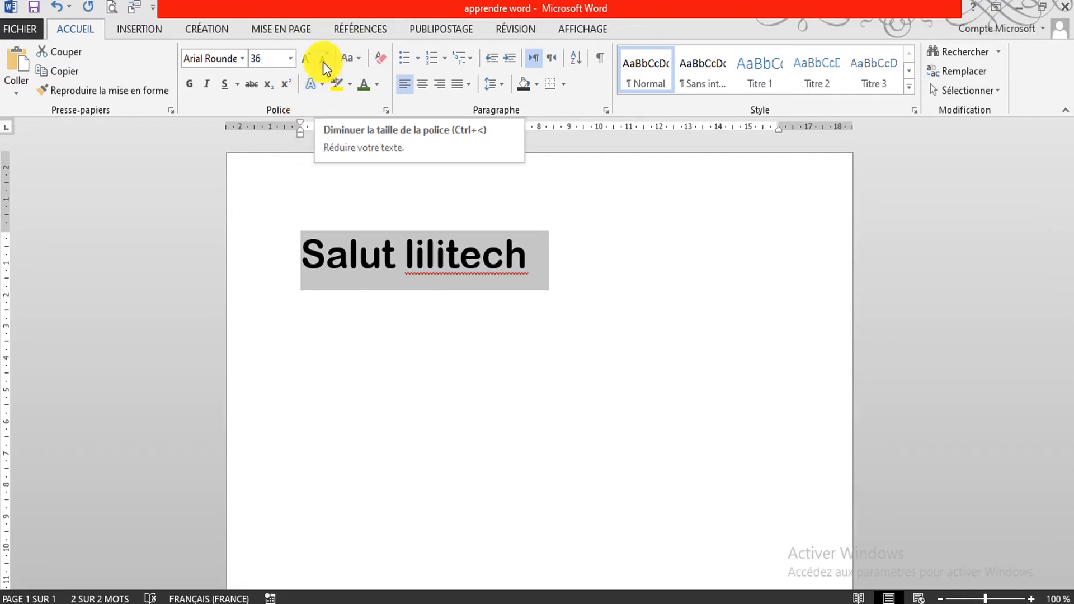
- Try the MAJUSCULES case on the selected line and settle on minuscules
left_click(352, 65)
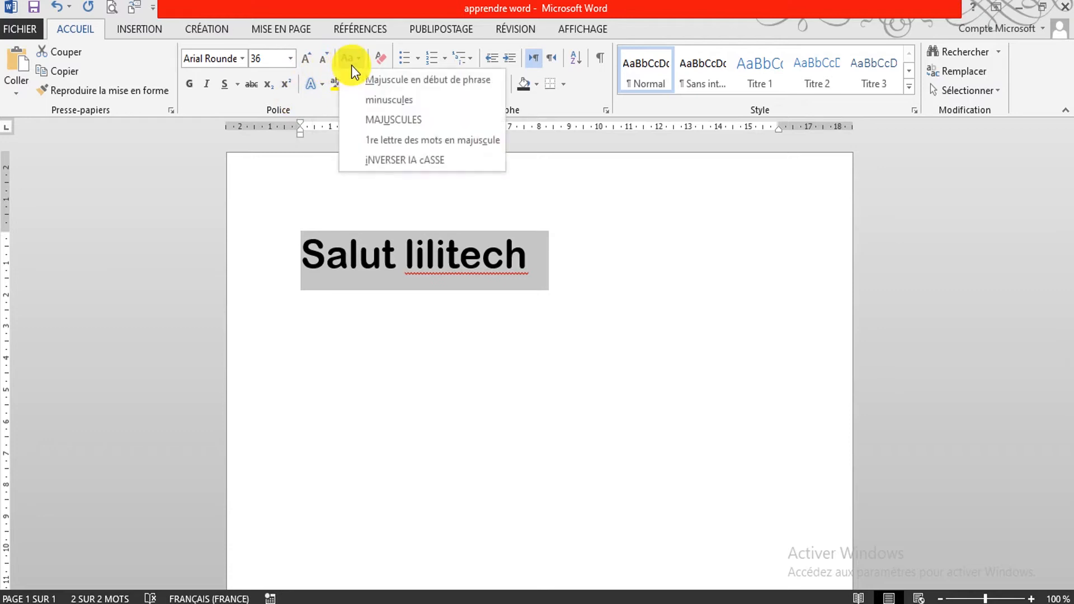
left_click(364, 116)
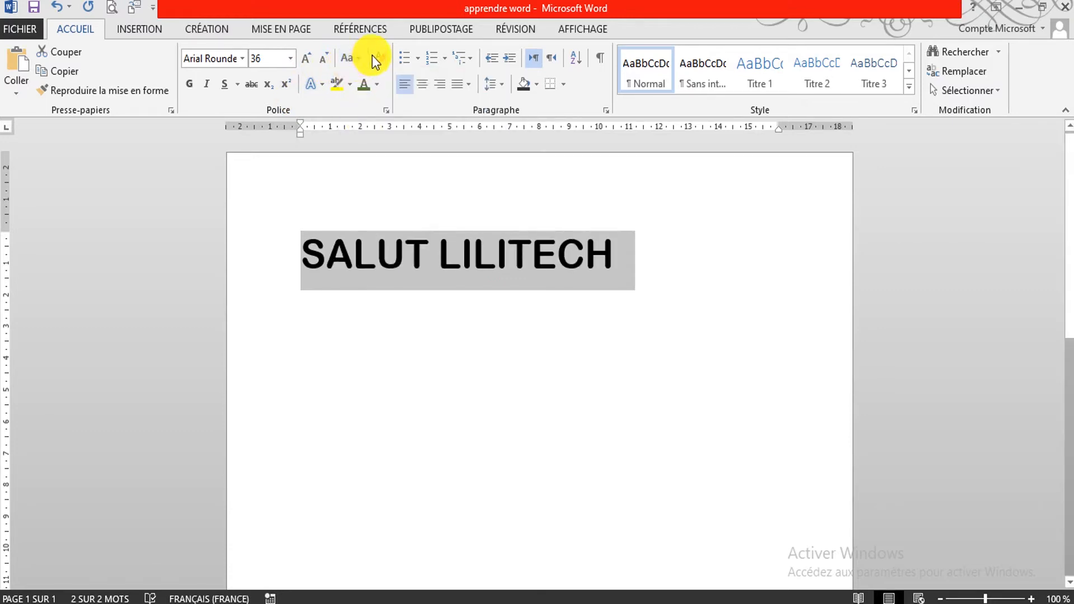
left_click(358, 58)
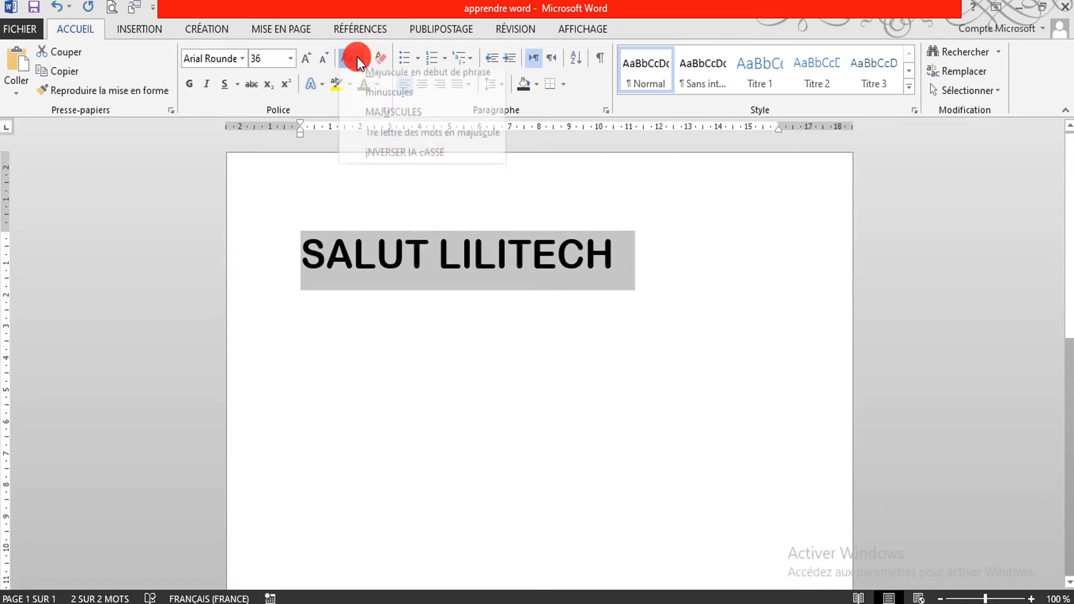
left_click(364, 102)
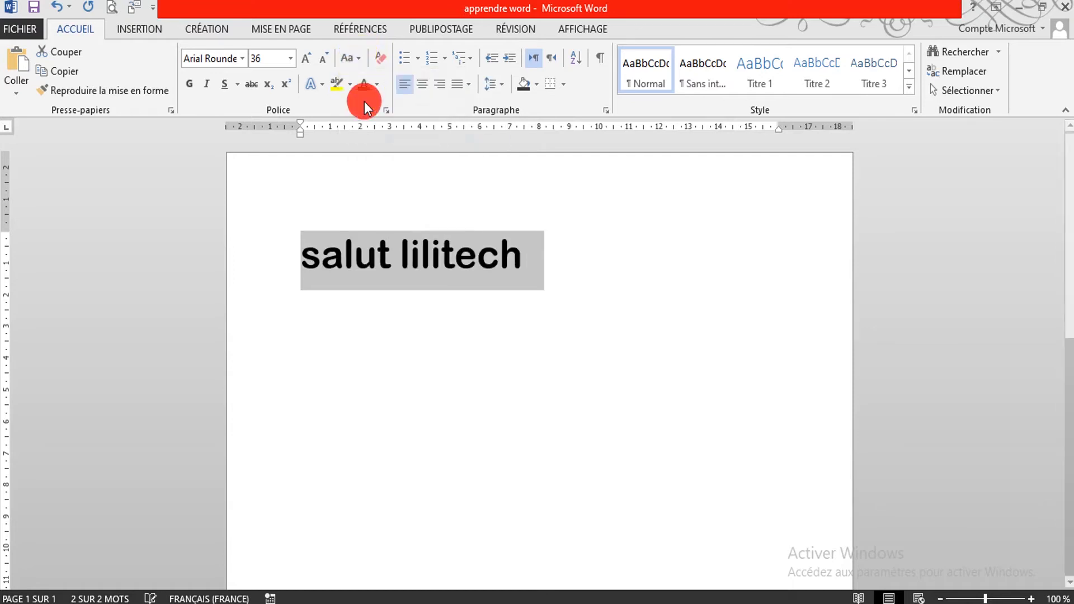
left_click(357, 58)
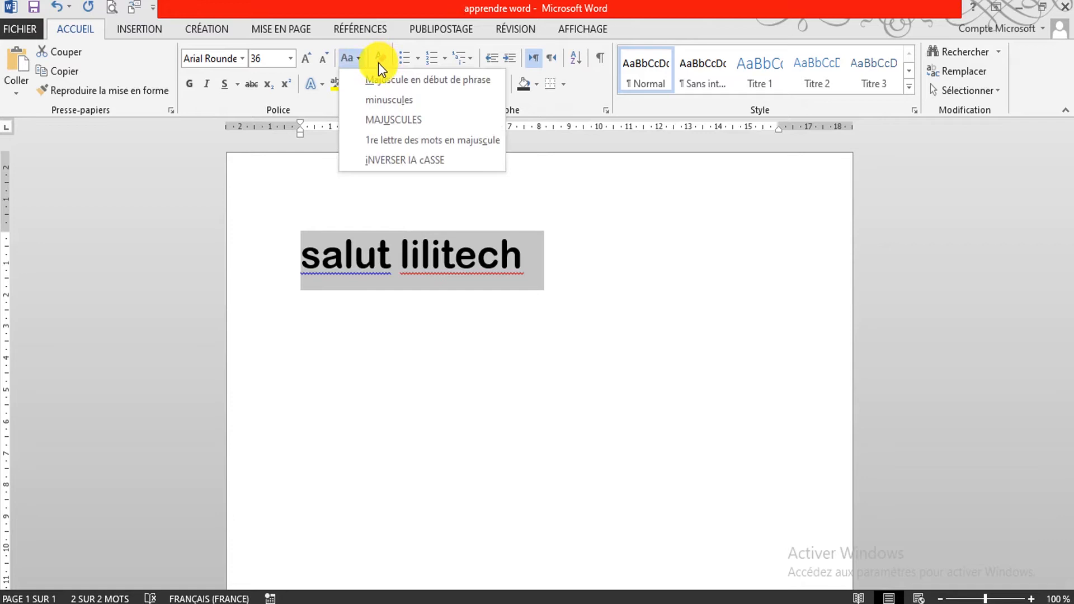
left_click(335, 224)
- Select the word "salut" and clear all its formatting
left_click(399, 240)
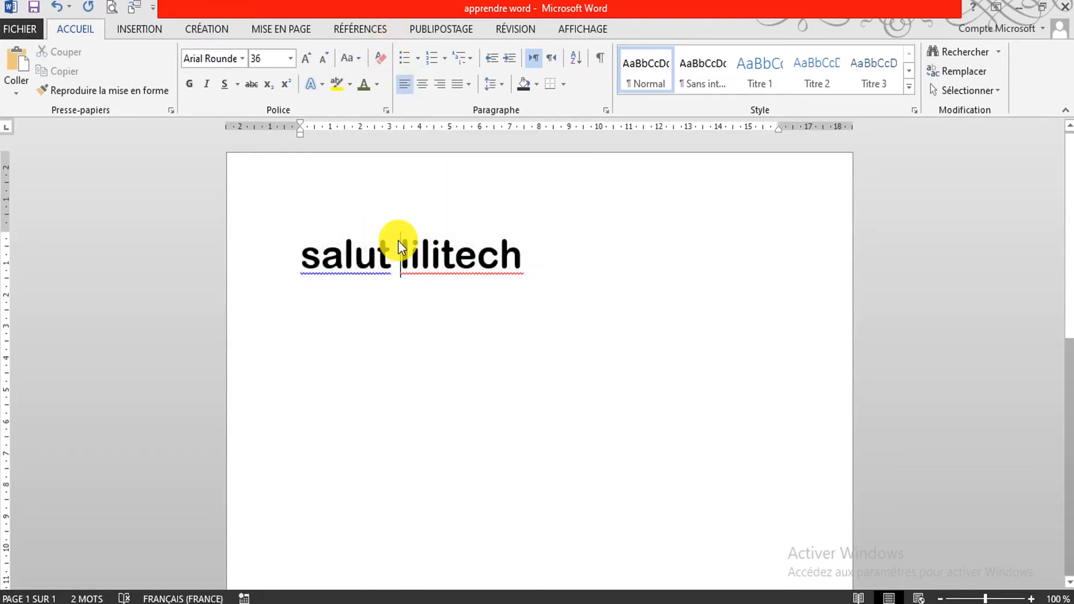
left_click_drag(393, 246, 302, 253)
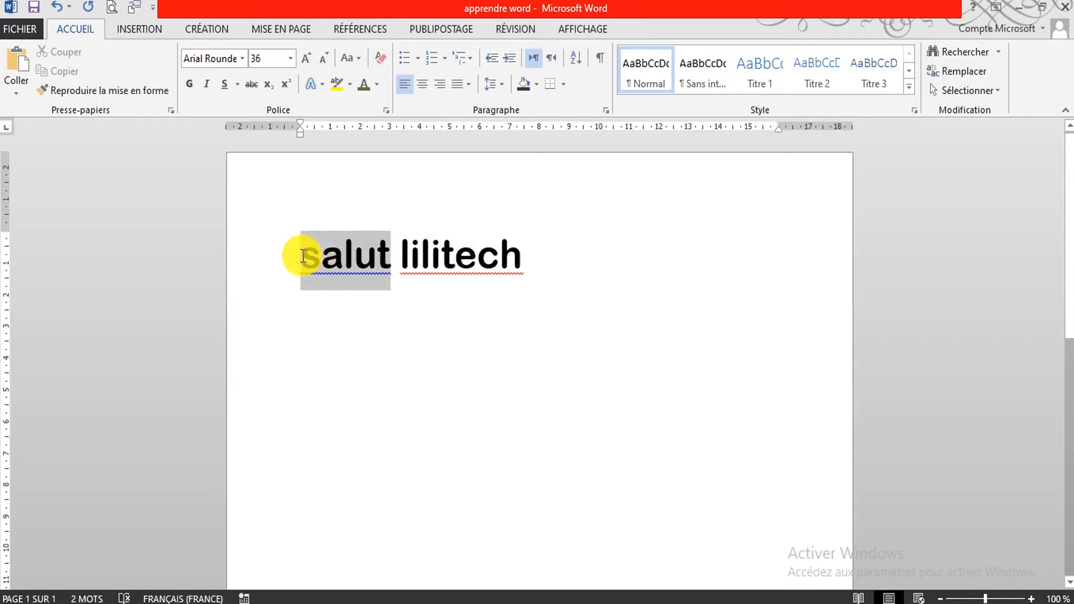
left_click(379, 61)
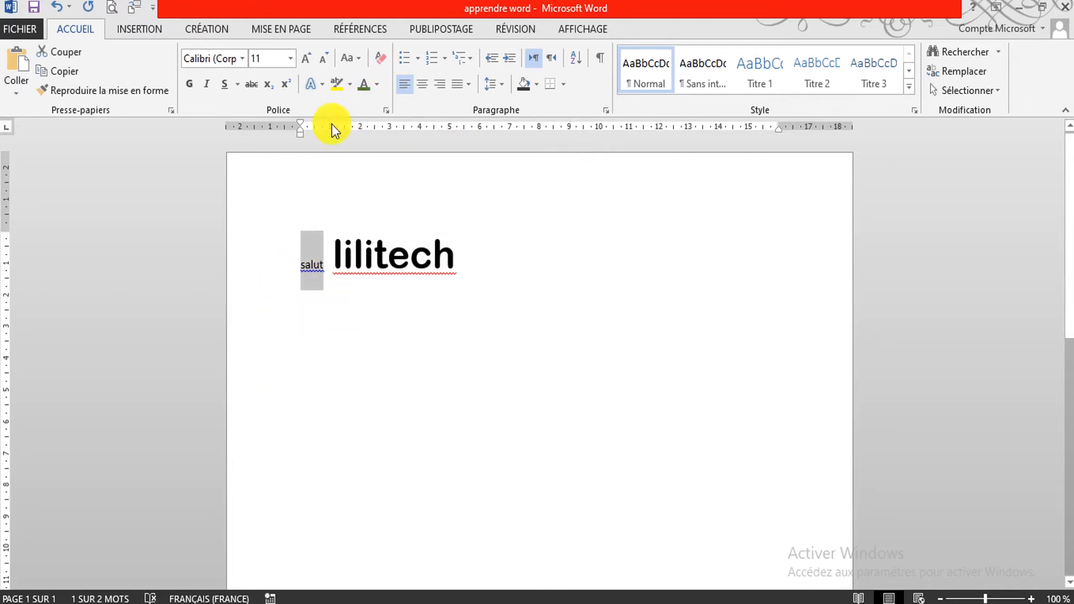
- Make the word "salut" bold, italic and underlined, and colour it with a darker blue from the theme colours
left_click(193, 87)
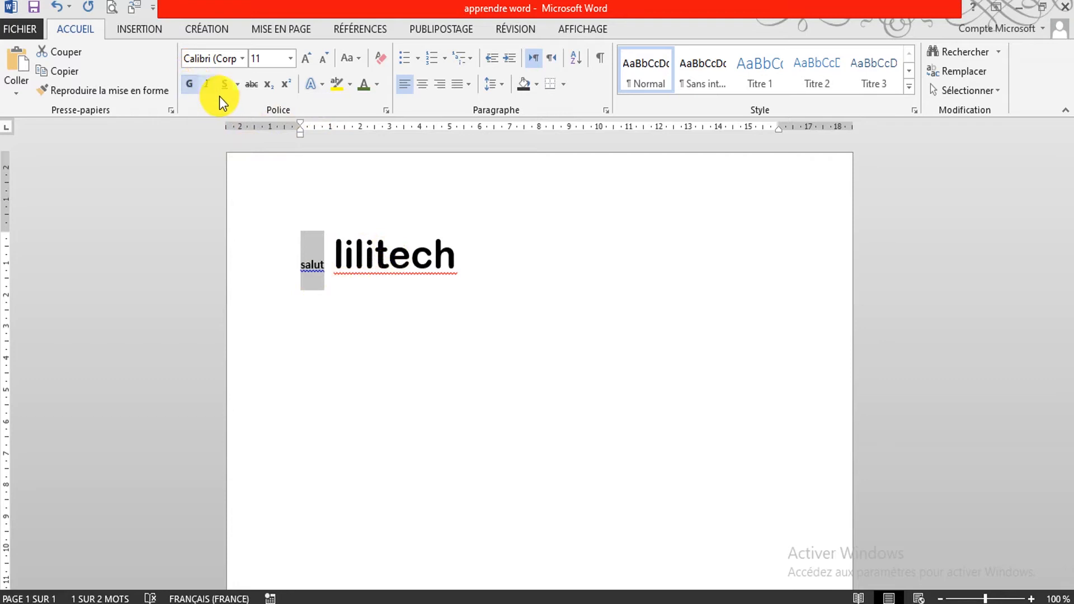
left_click(206, 90)
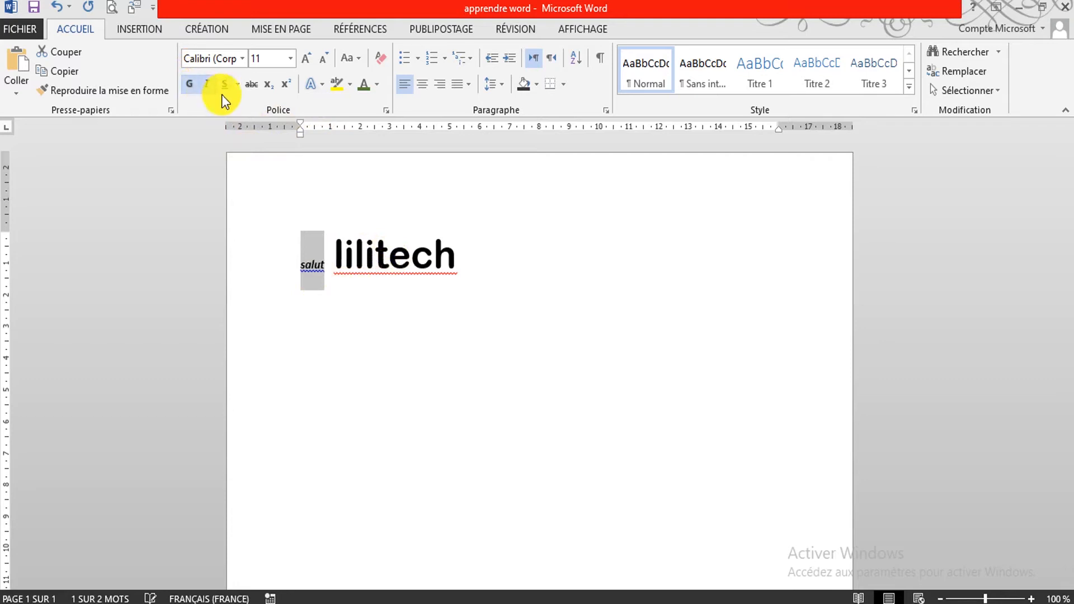
left_click(223, 88)
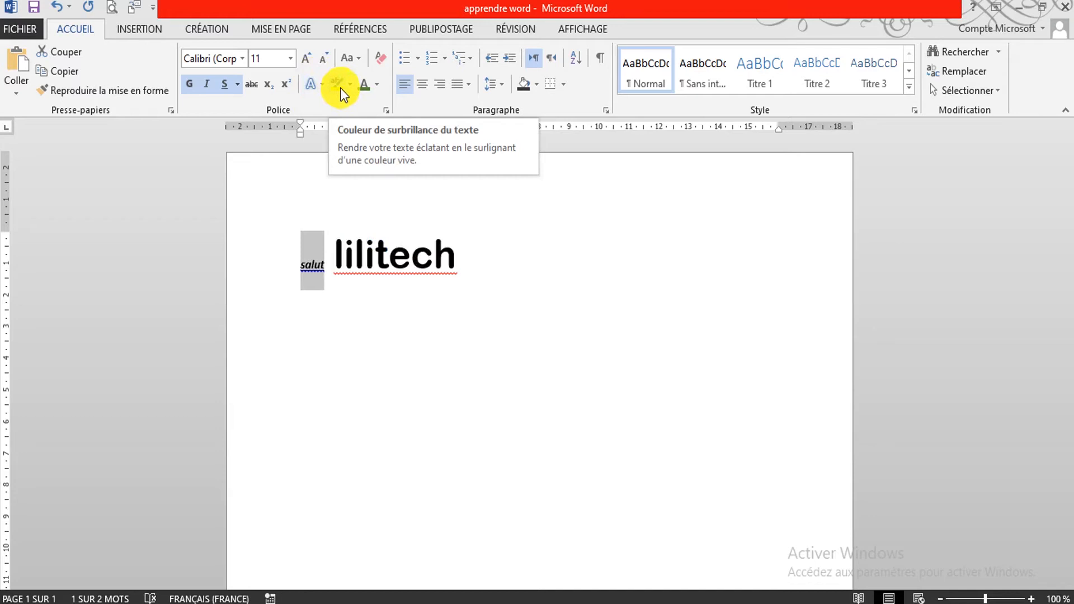
left_click(376, 87)
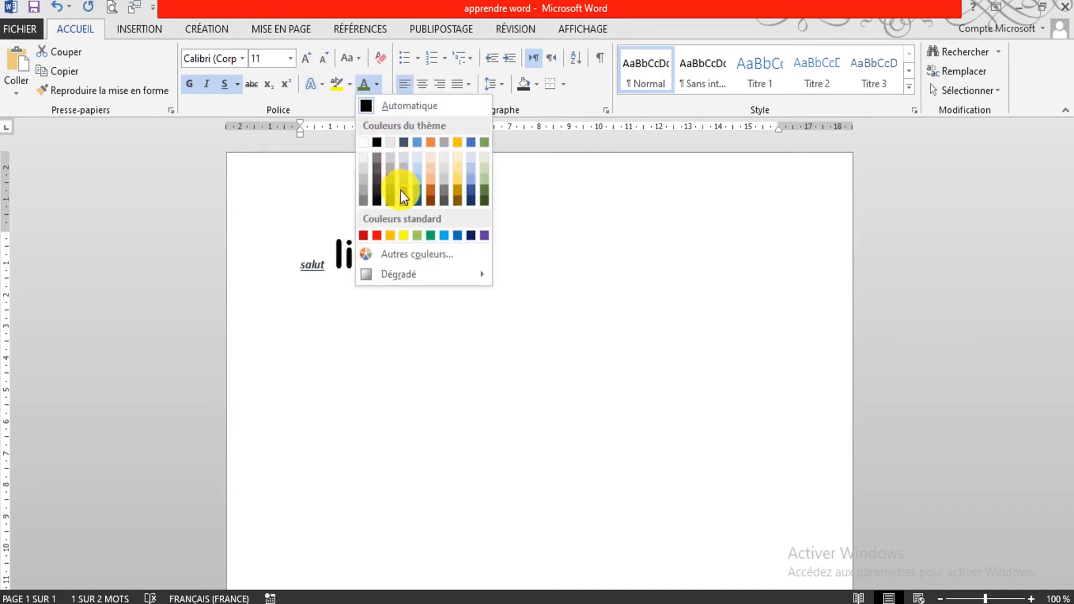
left_click(468, 194)
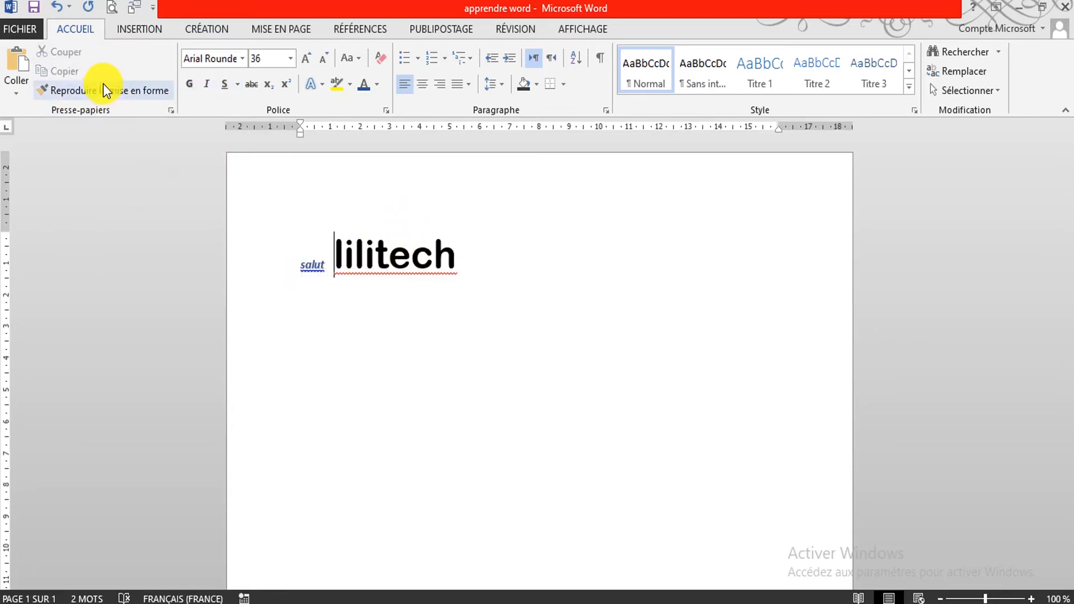
- Copy the formatting of "lilitech" onto the word "salut" with the format painter (Reproduire la mise en forme)
left_click(103, 85)
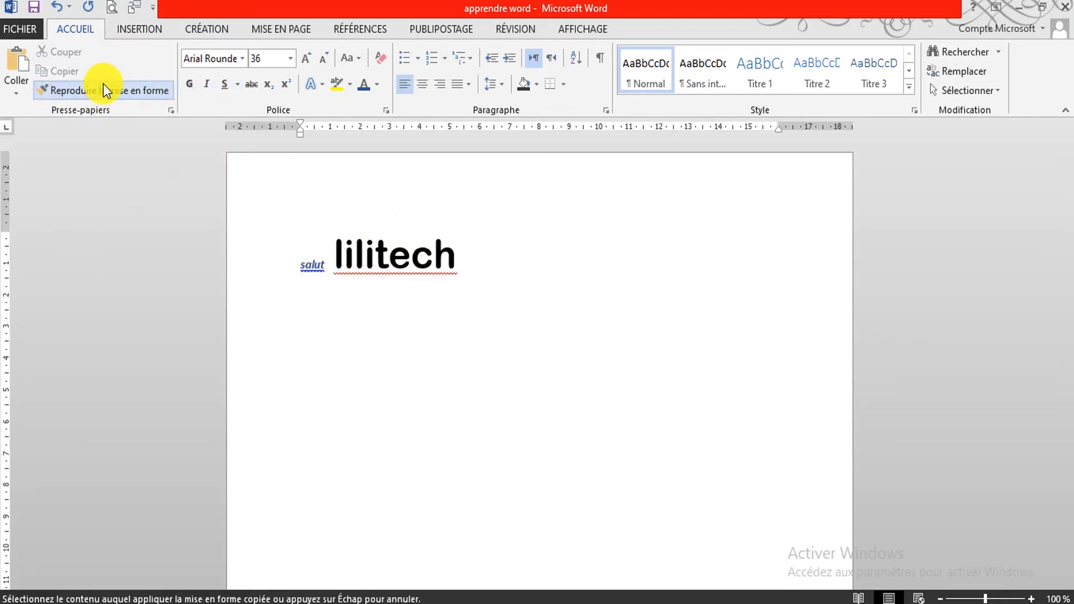
left_click_drag(299, 268, 331, 274)
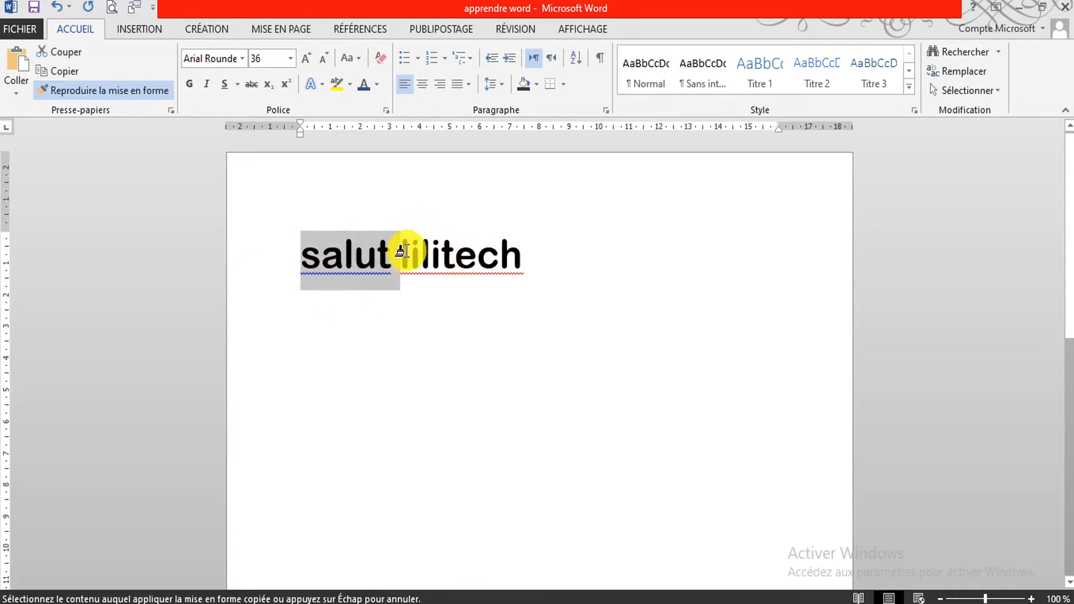
left_click(546, 337)
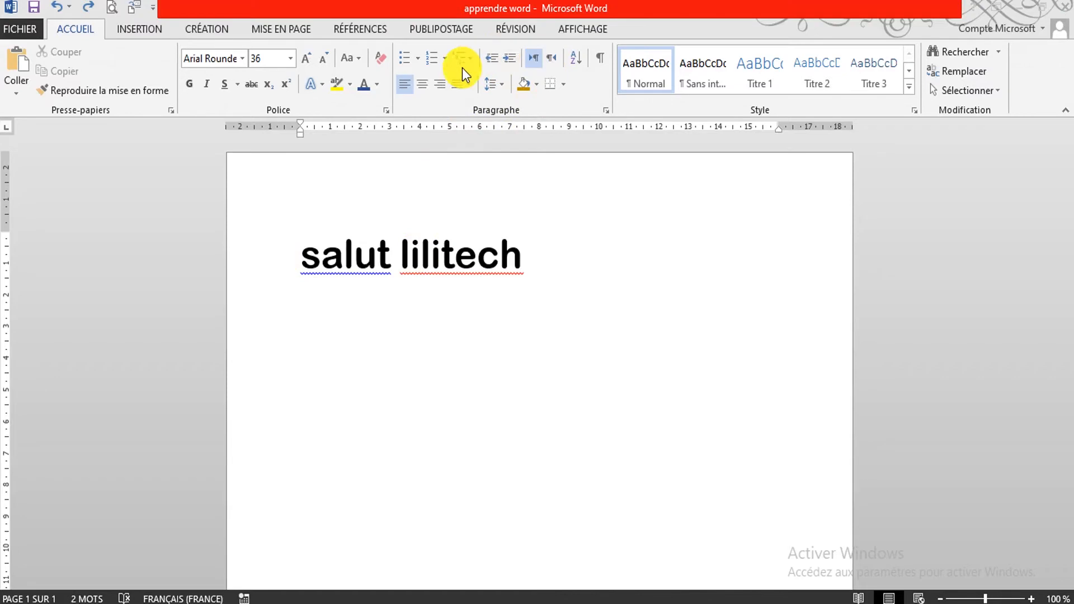
- Define the solid diamond (Symbol 168) as a new bullet for the line and split "lilitech" into its own bullet item
left_click(415, 59)
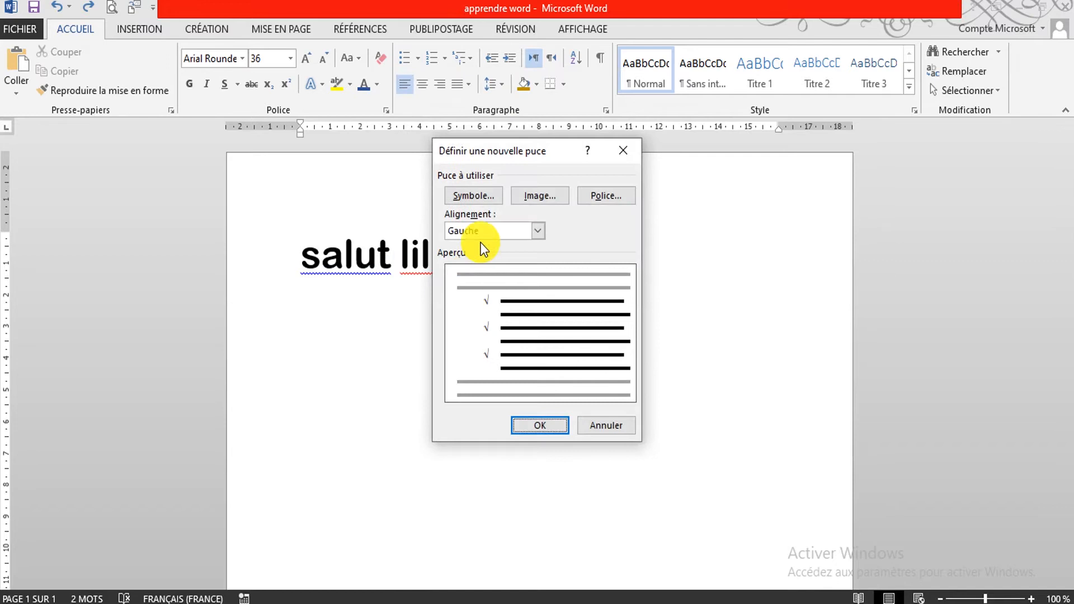
left_click(477, 197)
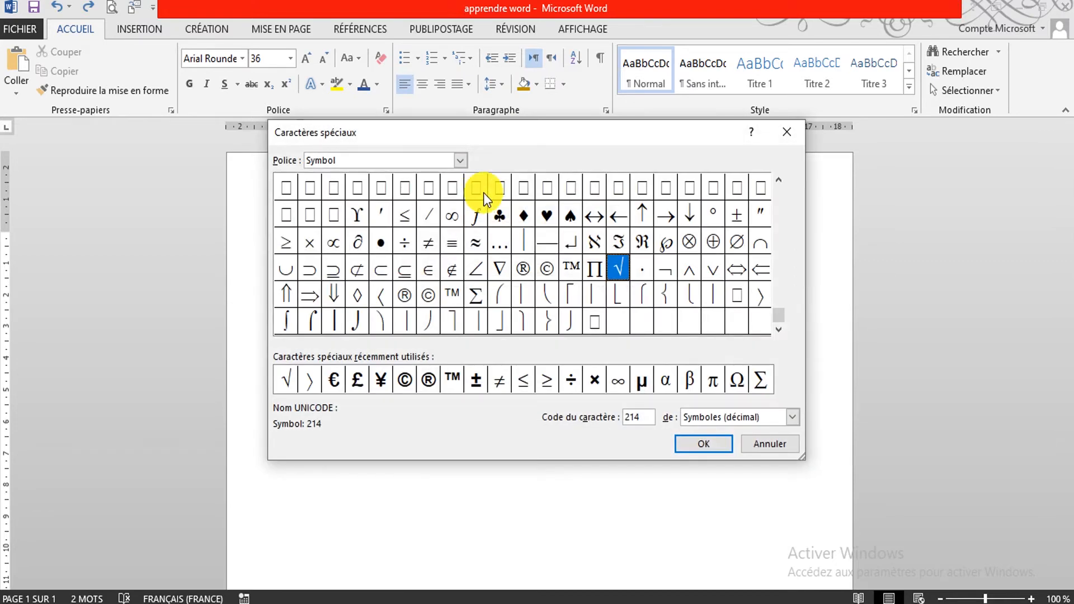
left_click(522, 217)
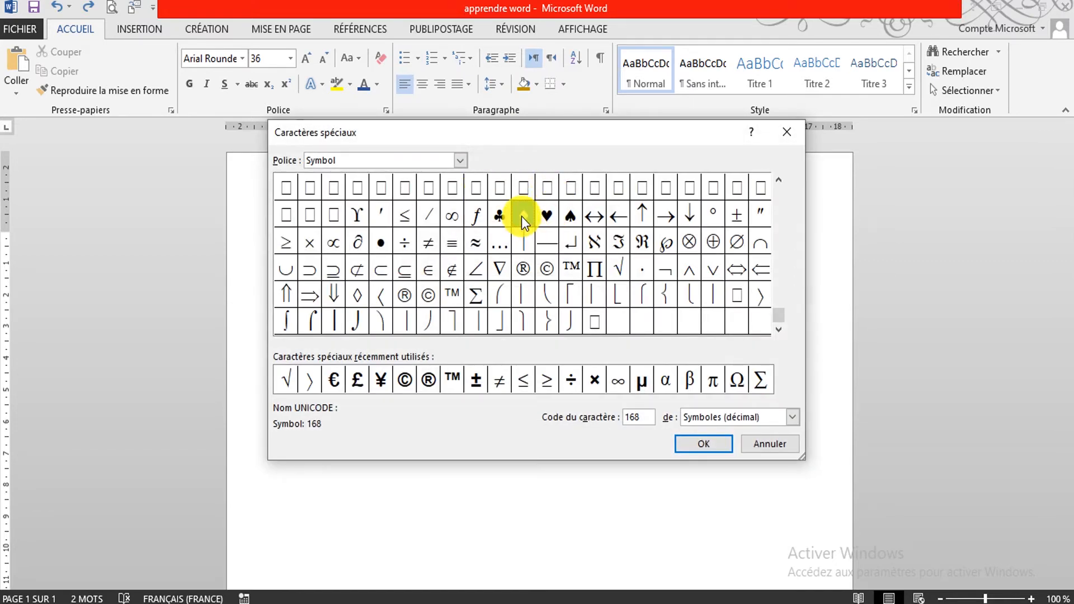
left_click(691, 443)
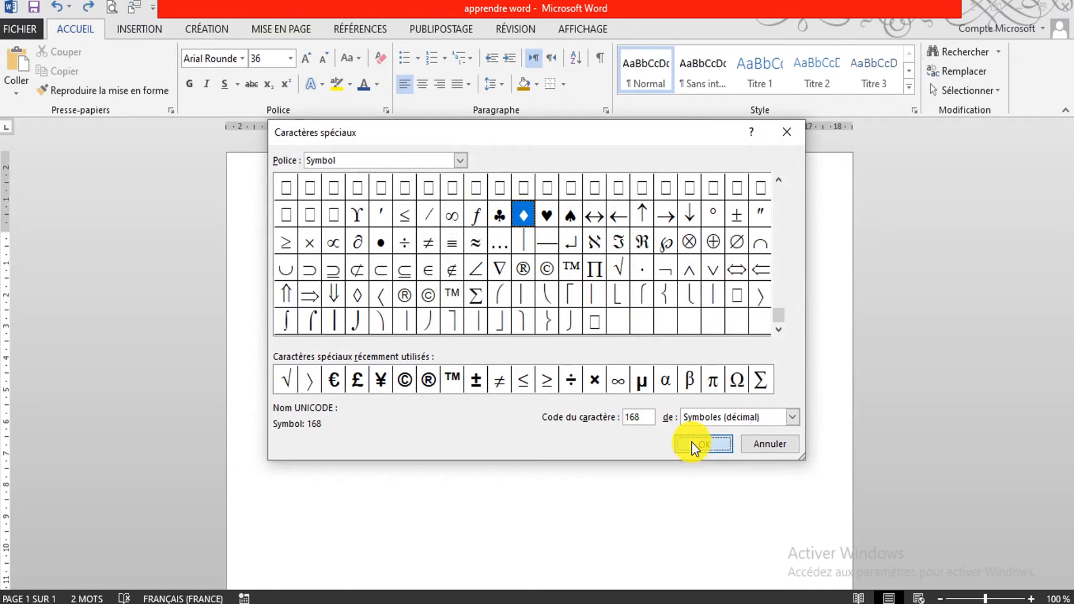
left_click(565, 429)
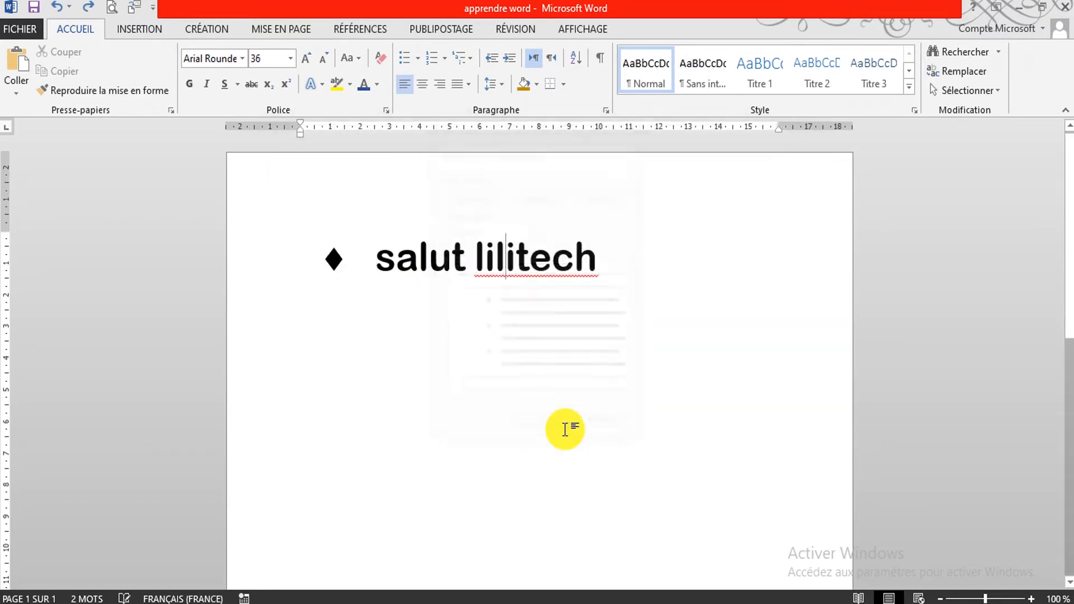
left_click(475, 253)
key("Return")
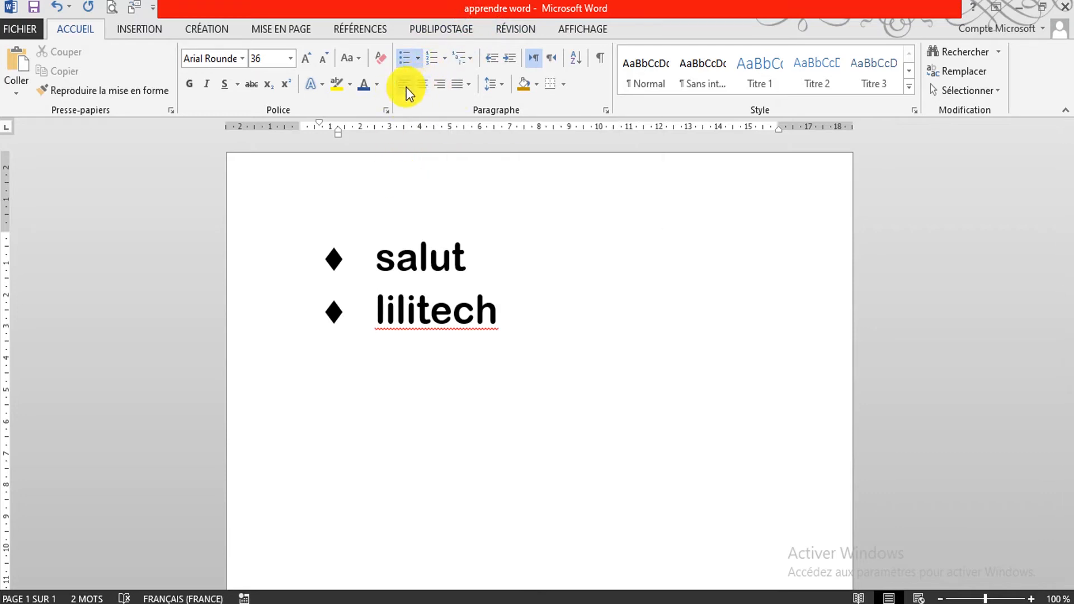
- Try centre and right alignment on the "lilitech" line, then return it to left alignment
left_click(424, 85)
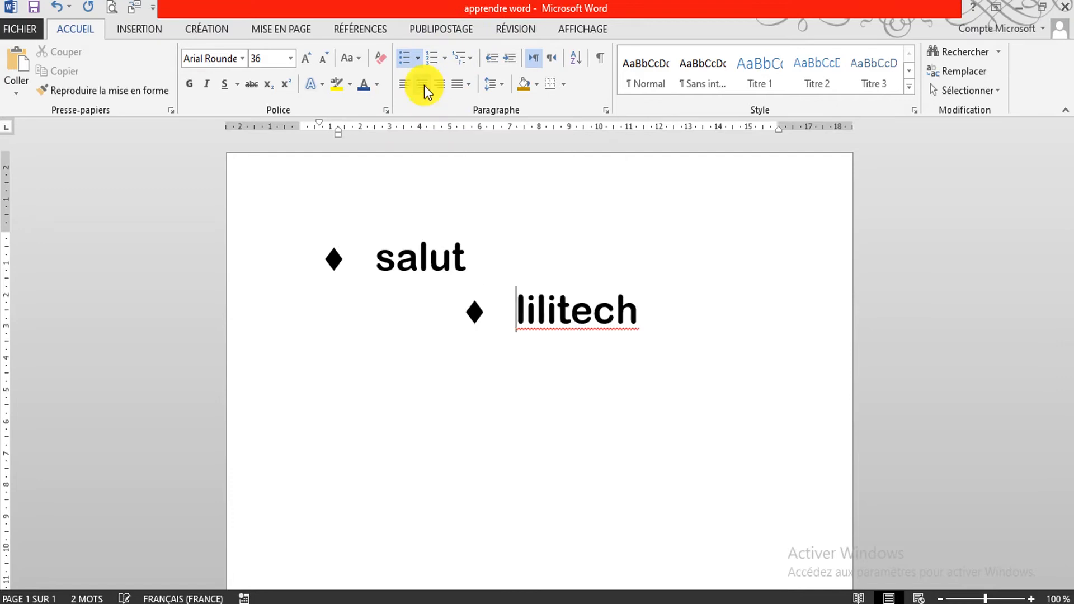
left_click(442, 84)
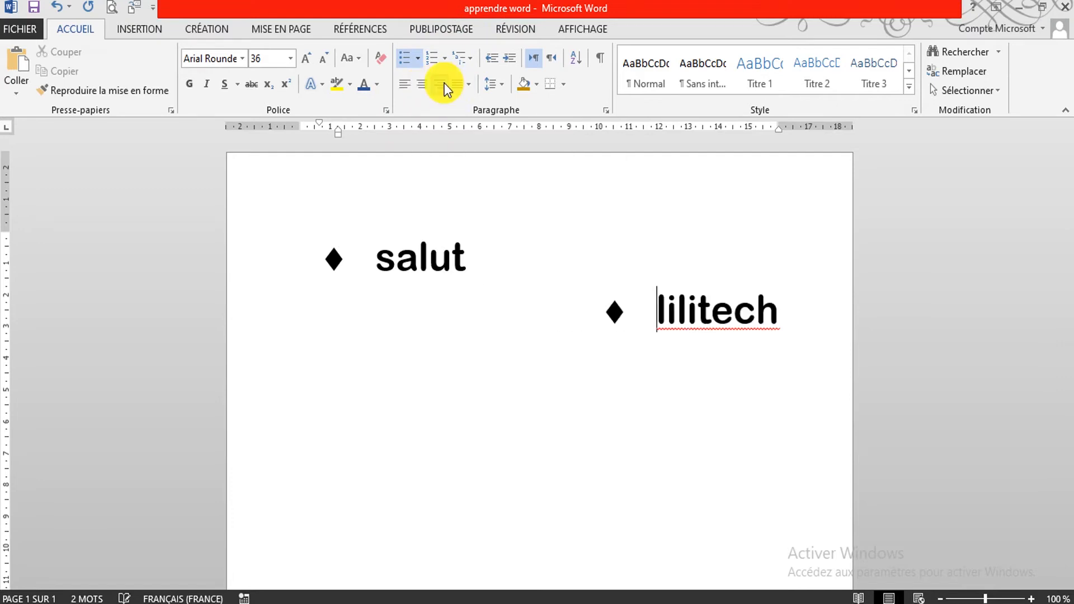
left_click(462, 88)
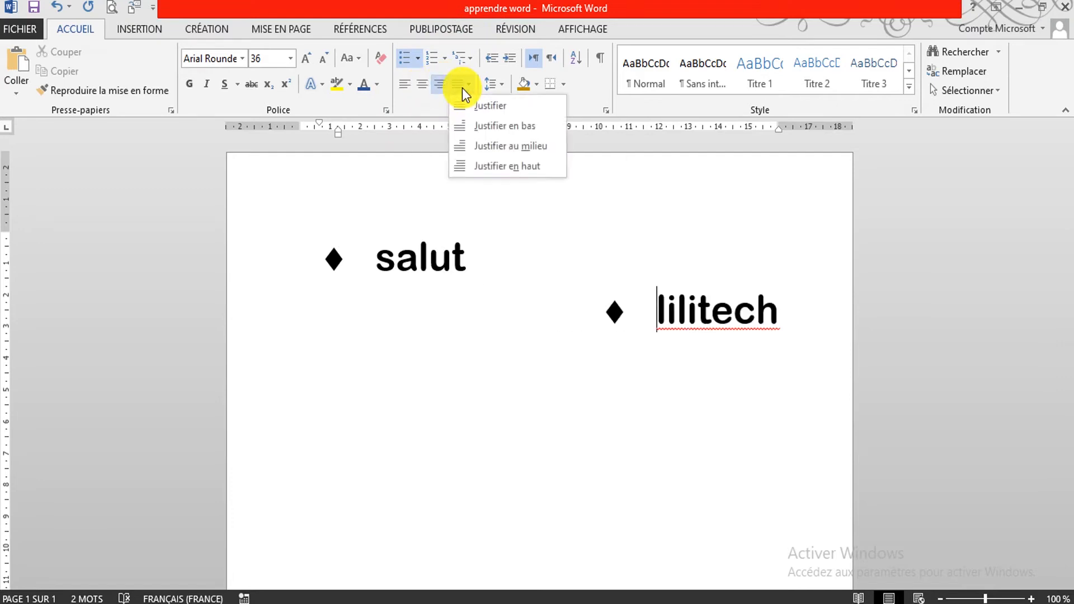
left_click(421, 86)
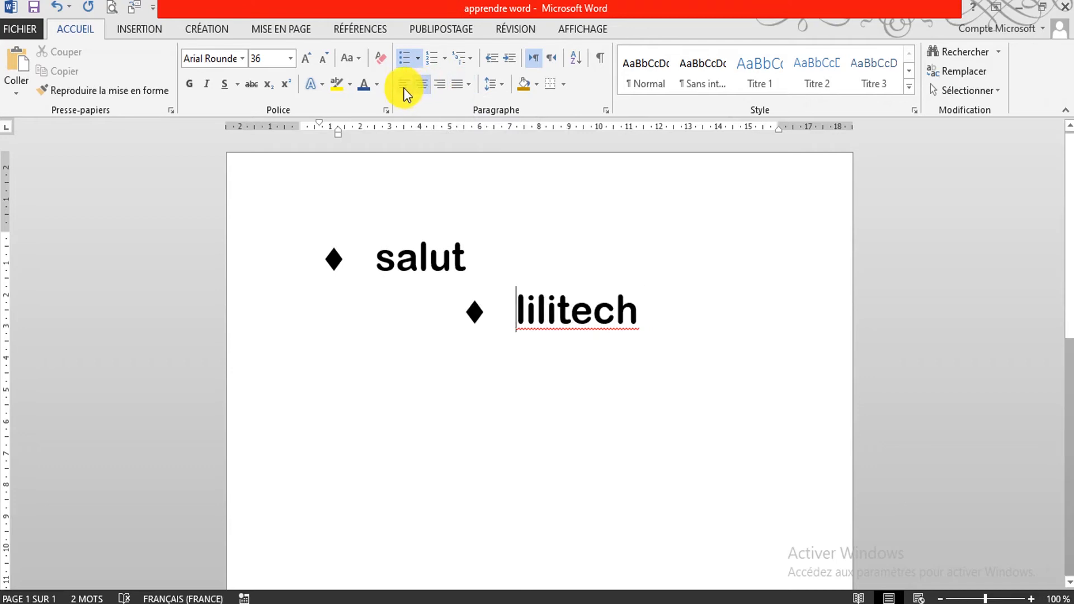
left_click(405, 87)
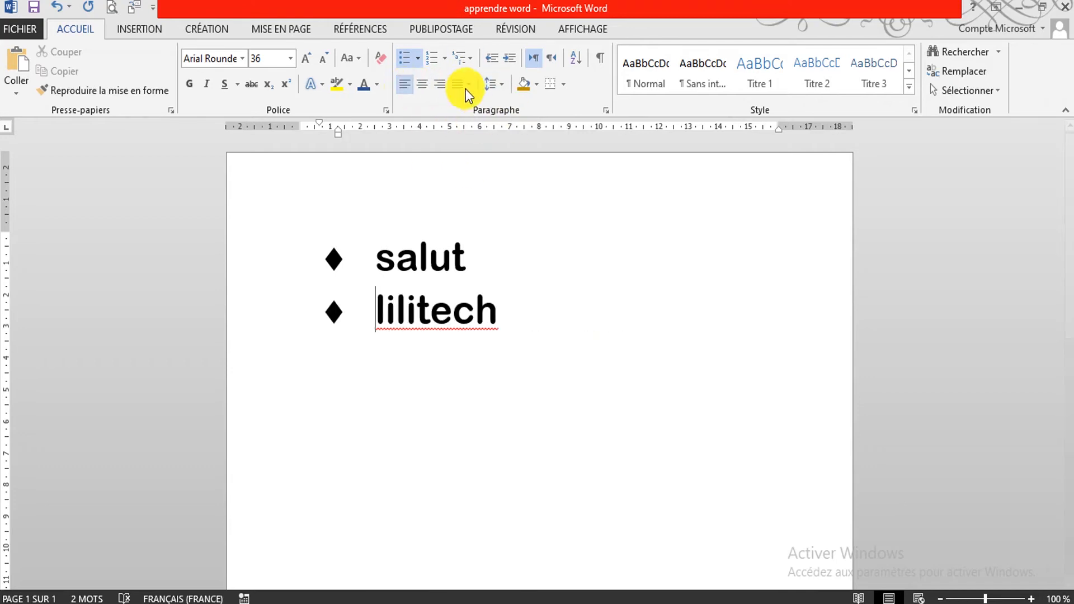
- Increase the indent of the "lilitech" bullet by four levels and decrease it by four levels again
left_click(510, 55)
left_click(511, 55)
left_click(511, 54)
left_click(510, 55)
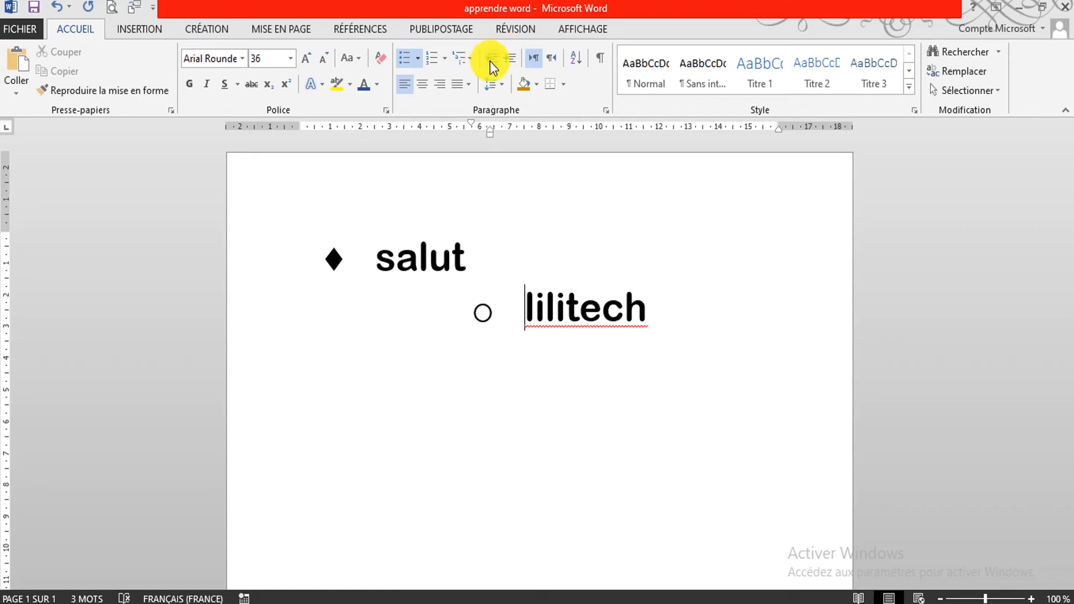
left_click(490, 61)
left_click(490, 61)
left_click(490, 61)
left_click(490, 62)
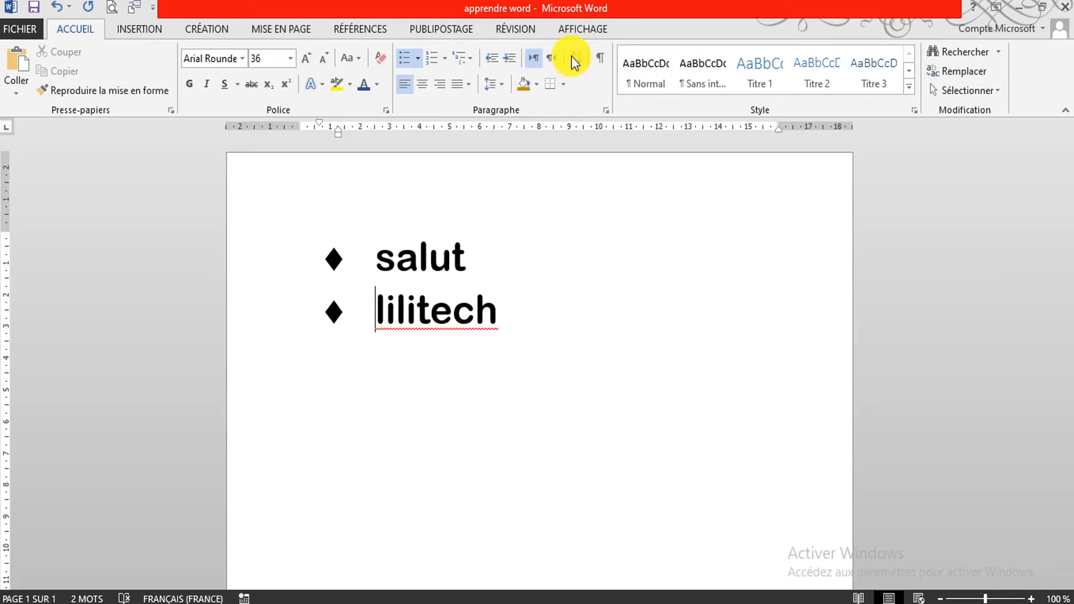
- Remove the space after the "lilitech" paragraph and shade its background with a dark blue theme colour
left_click(501, 87)
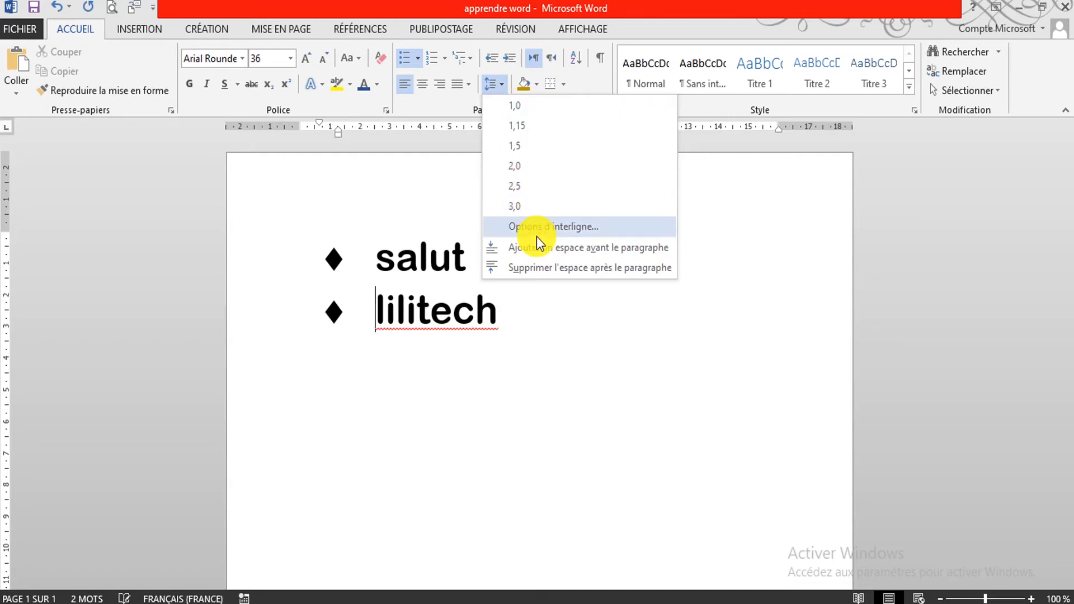
left_click(535, 266)
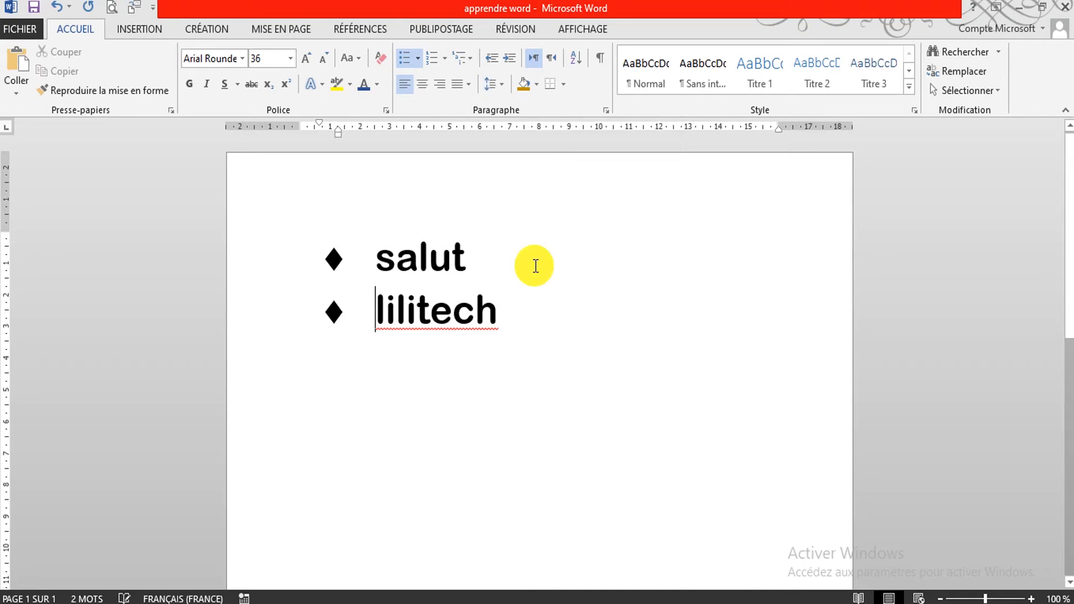
left_click(536, 84)
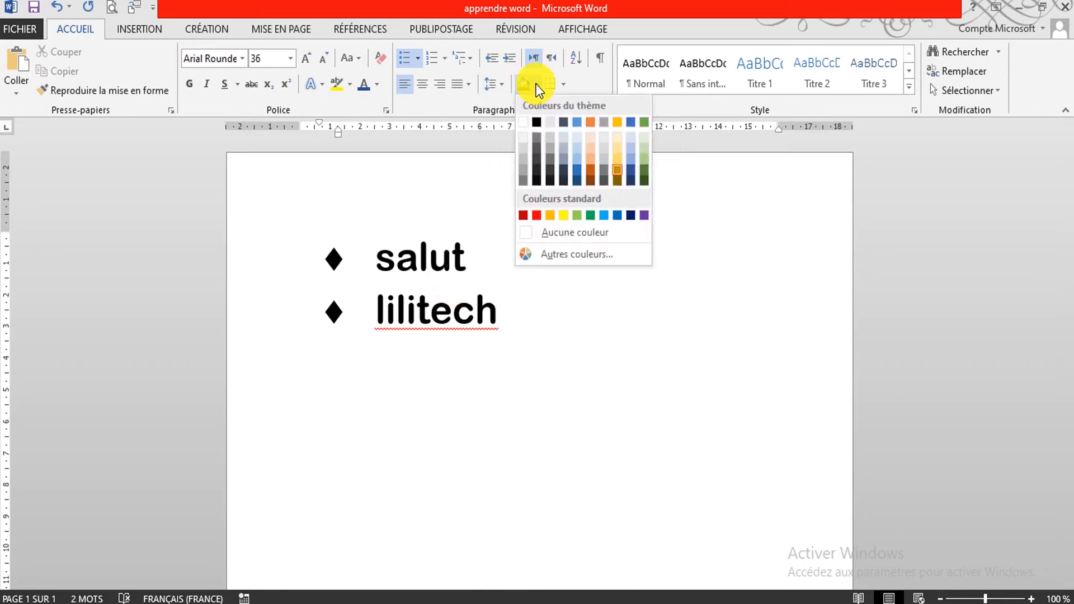
left_click(571, 186)
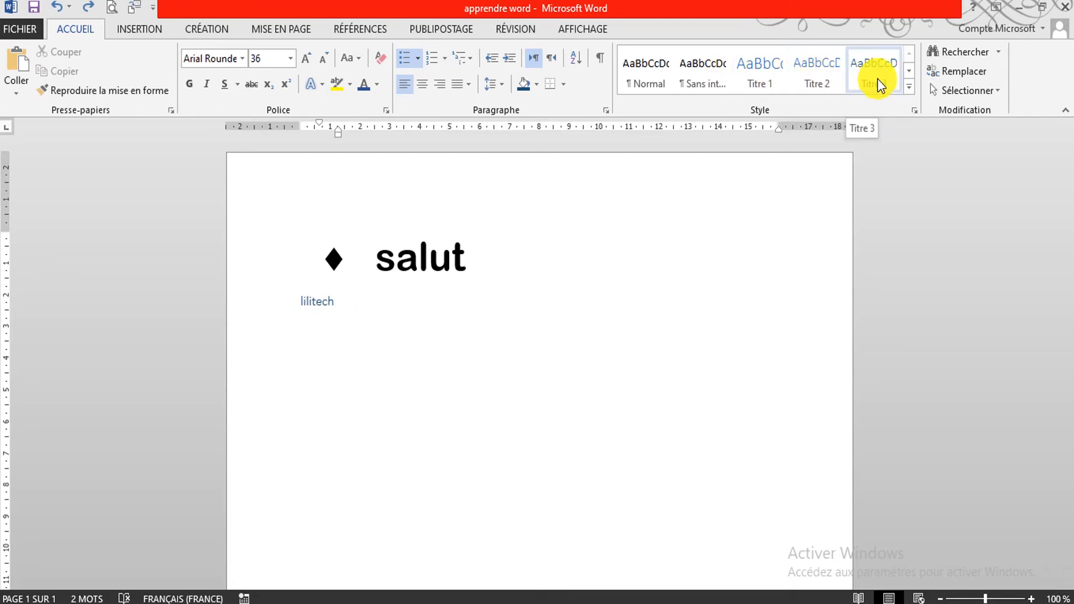
left_click(909, 89)
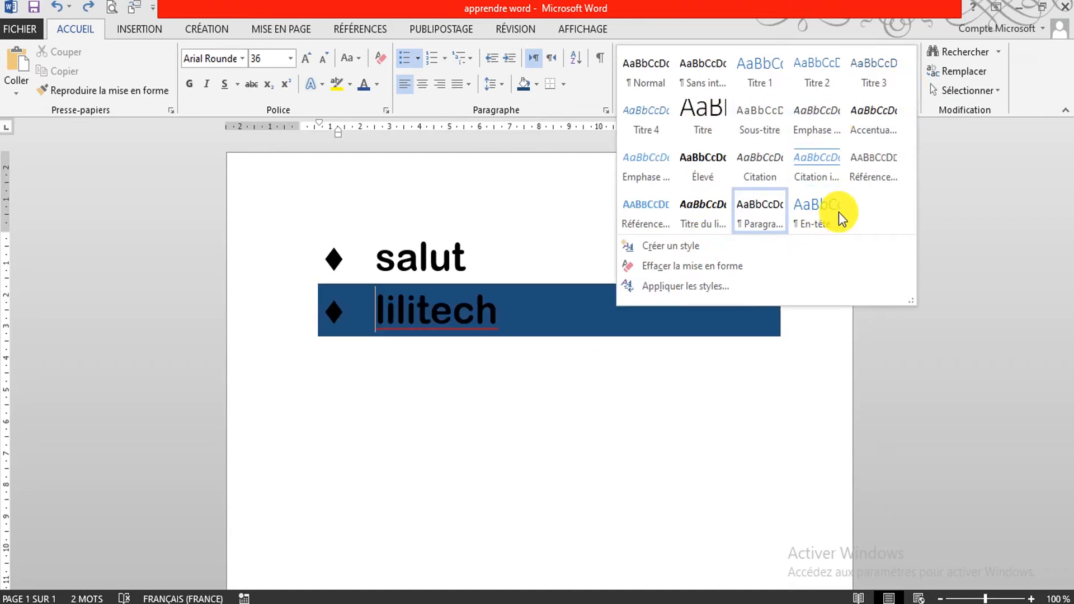
left_click(730, 180)
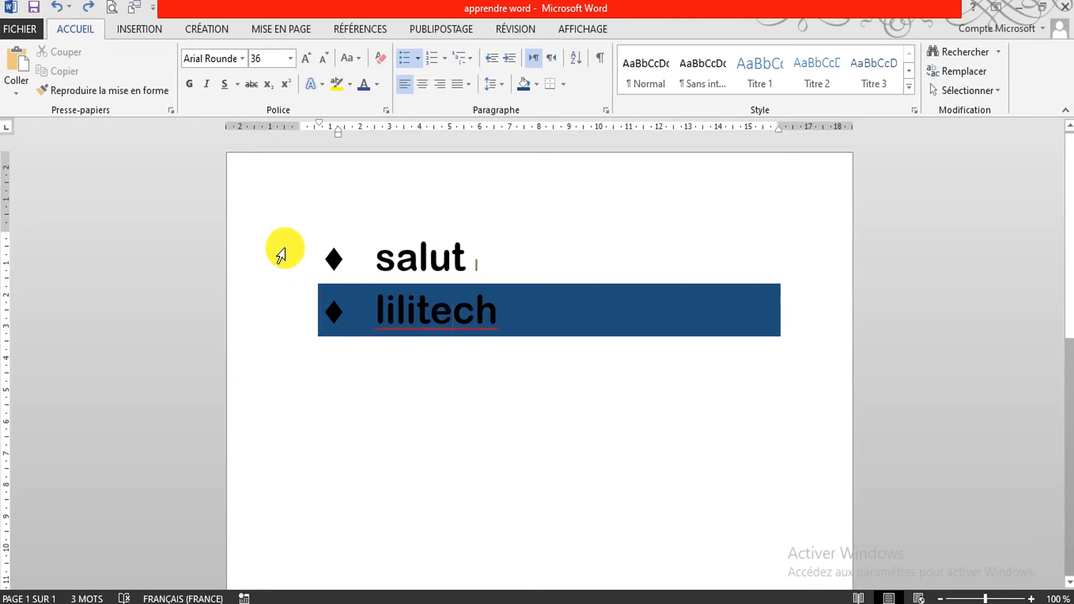
- Replace both bulleted lines with the cake text that starts "Quoi de mieux que de finir un repas avec un bon et beau gâteau"
left_click_drag(286, 249, 323, 335)
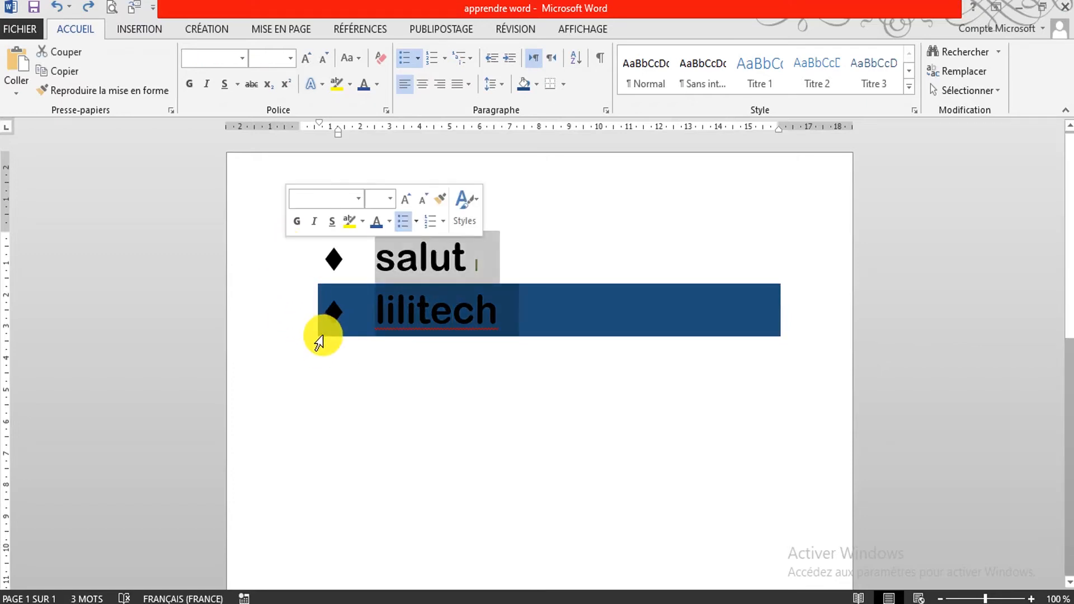
key("Delete")
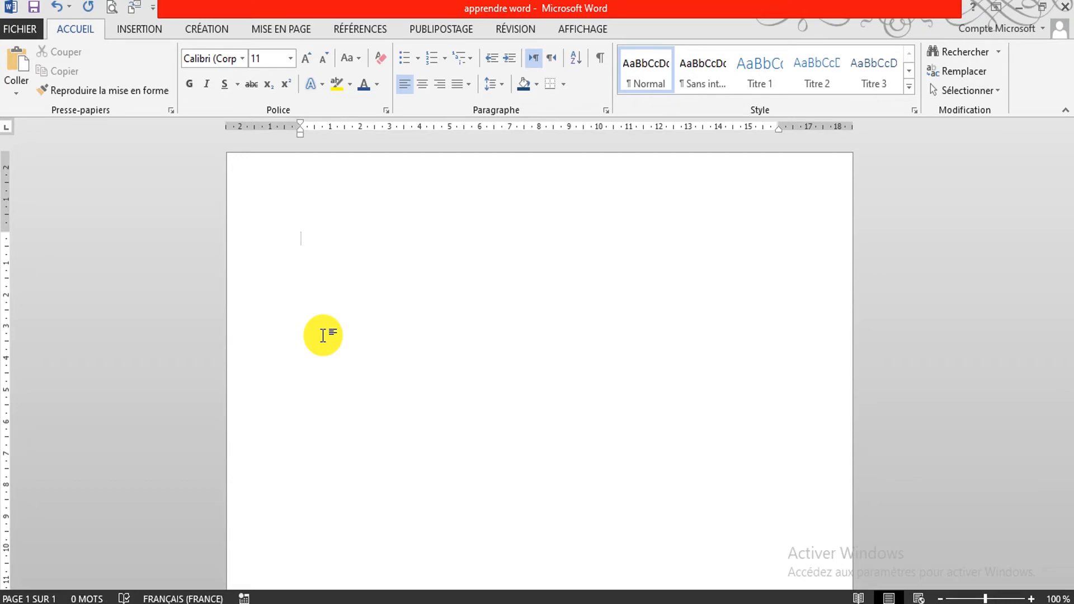
type("Quoi de mieux que de finir un repas avec un bon et beau gâteau à partager à table ? Les occasions ne manquent pas pour réaliser une recette de gâteau facile et originale. Goûter, pot de départ et bien sûr, l'incontournable gâteau d'anniversaire ! Les recettes les plus simples de gâteaux sont souvent les plus appréciées. Avec un gâteau au chocolat, au yaourt ou aux pommes, vous êtes certains de faire plaisir à tout le monde. Si vous avez l'âme d'un apprenti pâtissier, lancez-vous dans l'élaboration de gâteaux plus élaborés, tels les fraisiers et entremets mousseux. En suivant nos recettes bien détaillées, vous n'aurez aucune difficulté à mener l'opération à bien. Et quel fierté de dire \"c'est moi qui l'ai fait !\"")
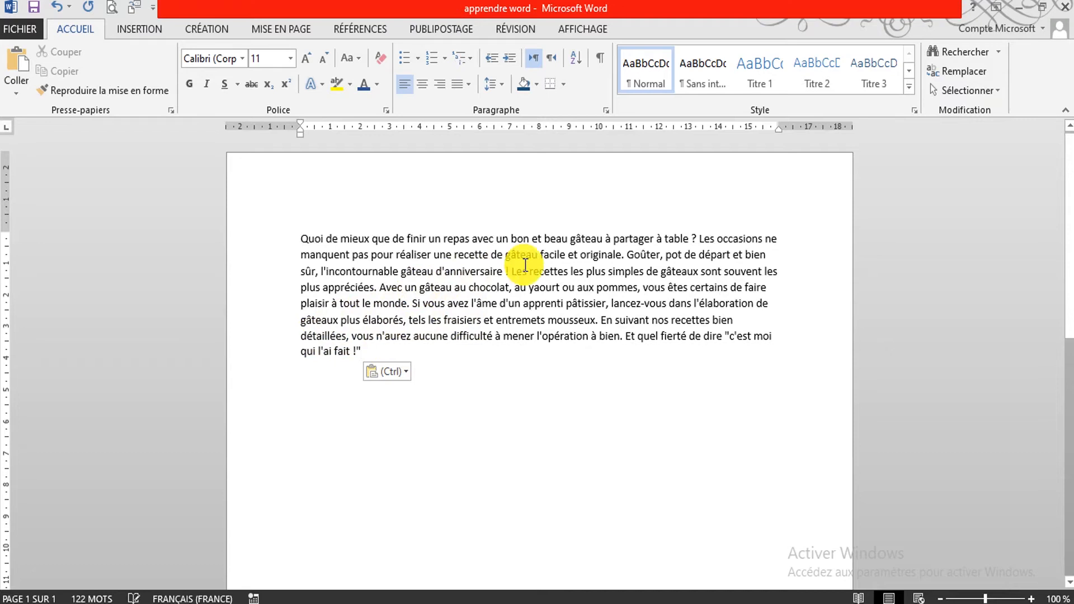
- Split the opening question ending in "à table ?" into its own paragraph, followed by an empty line
left_click(696, 235)
key("Return")
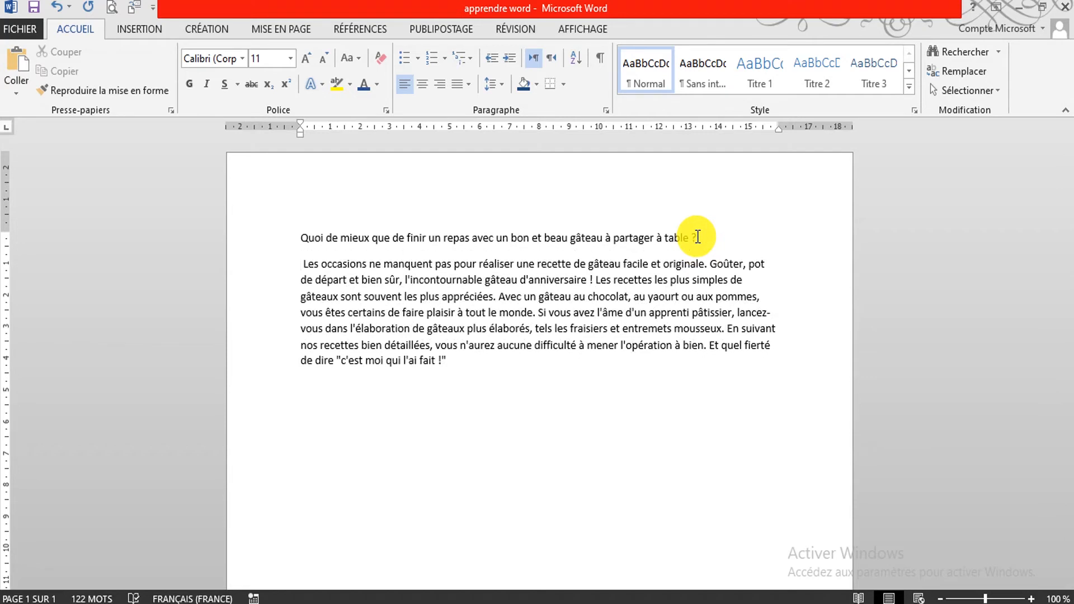
key("Return")
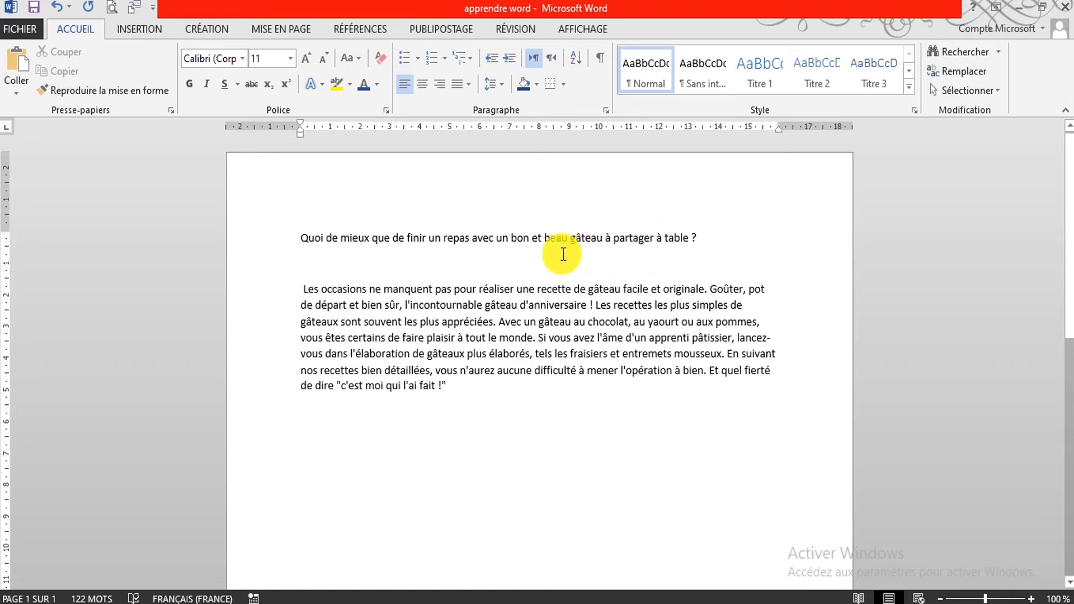
- Apply outside borders (Bordures extérieures) to the opening question "Quoi de mieux que de finir un repas"
left_click(545, 240)
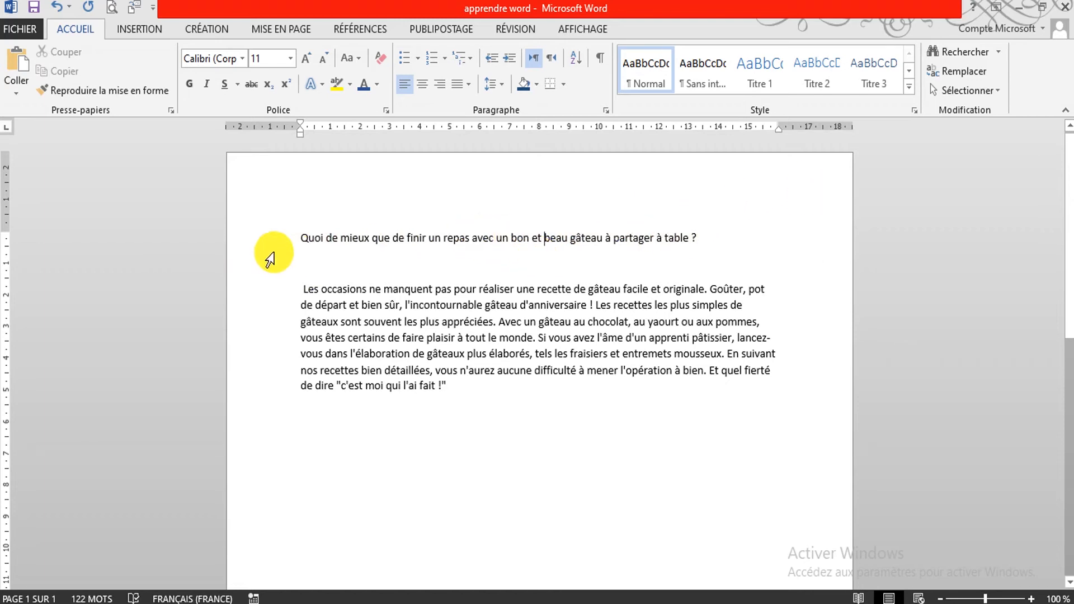
left_click(270, 244)
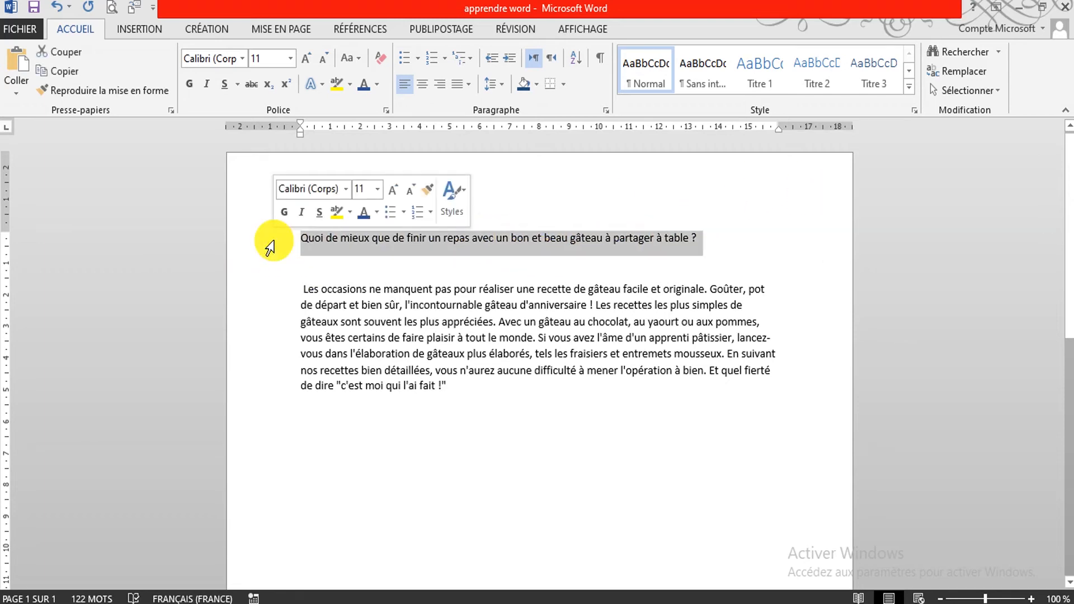
left_click(563, 86)
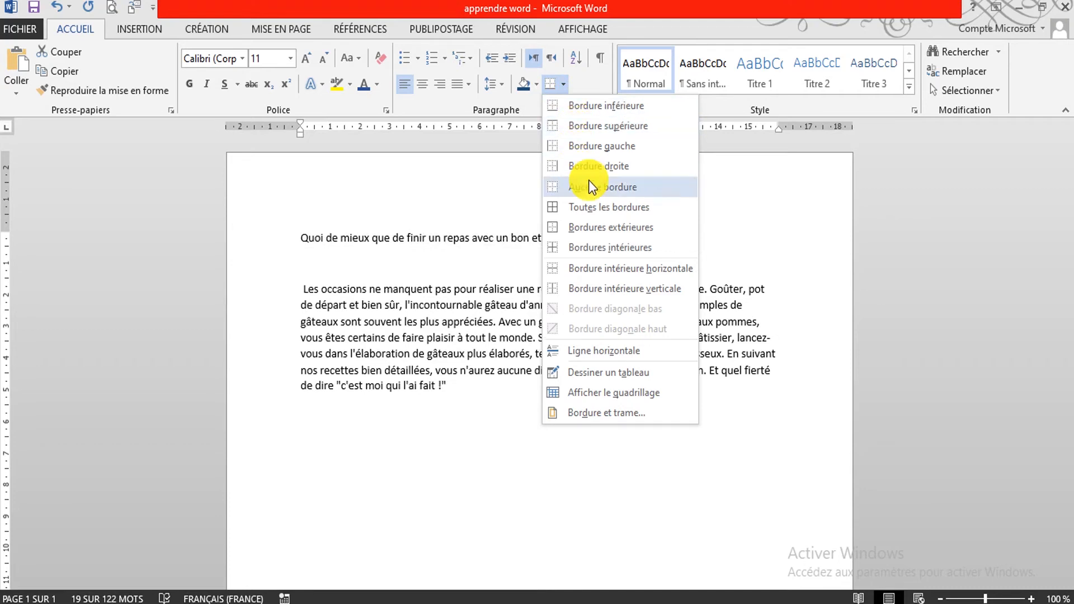
left_click(587, 227)
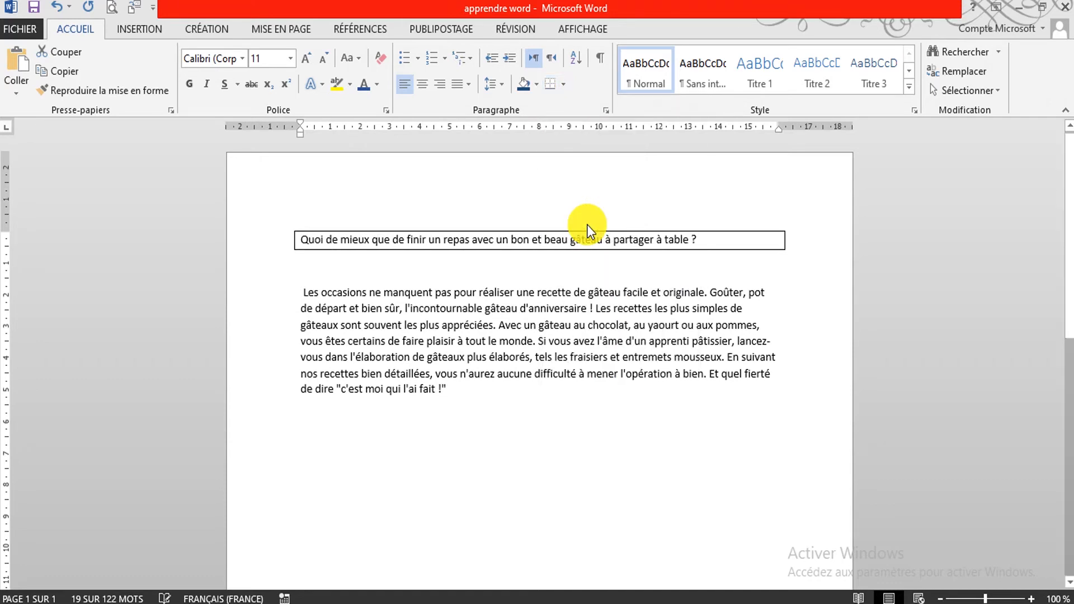
- Change the question's box border (Encadrement) to a near-black theme colour with a width of 3 pt
left_click(563, 85)
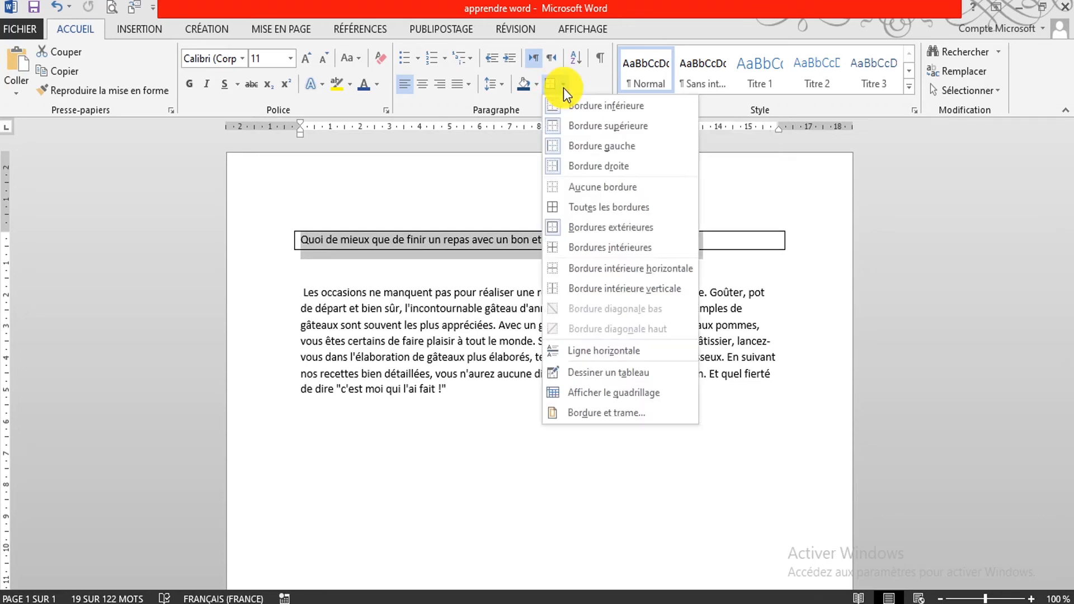
left_click(566, 417)
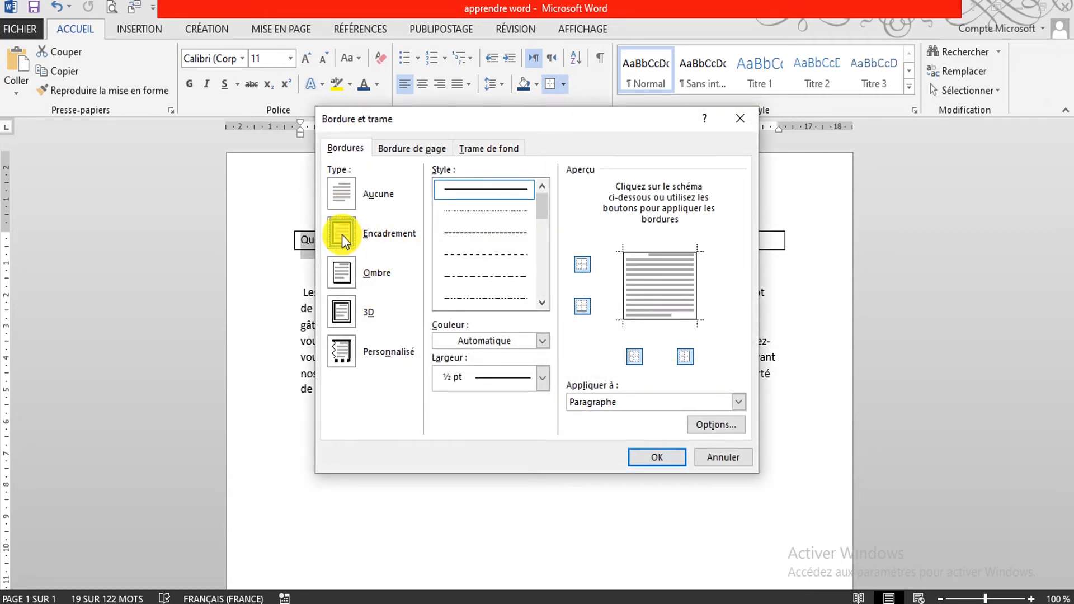
left_click(544, 341)
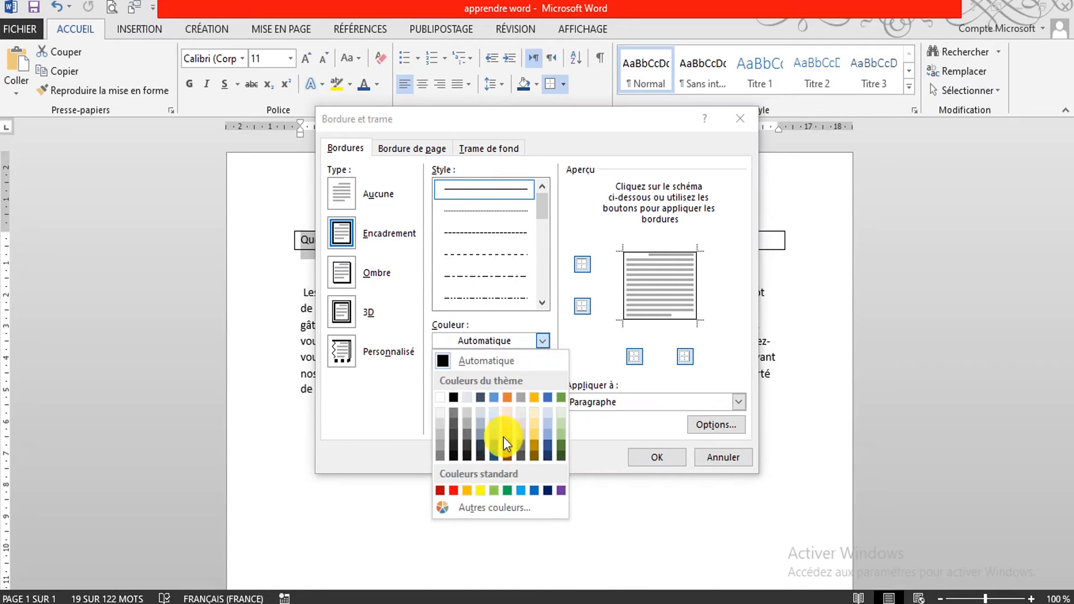
left_click(465, 455)
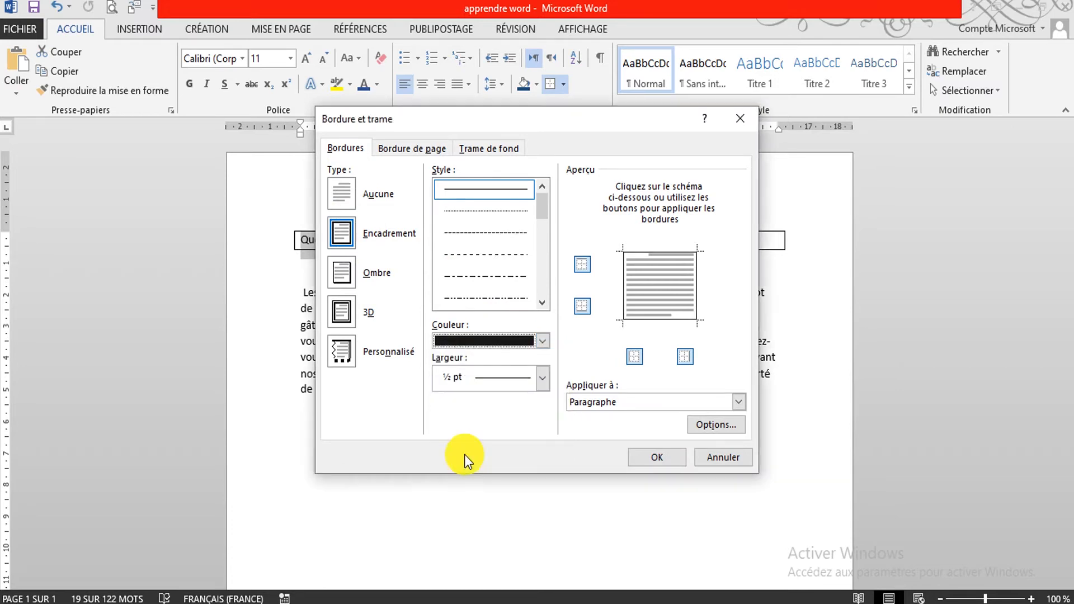
left_click(543, 379)
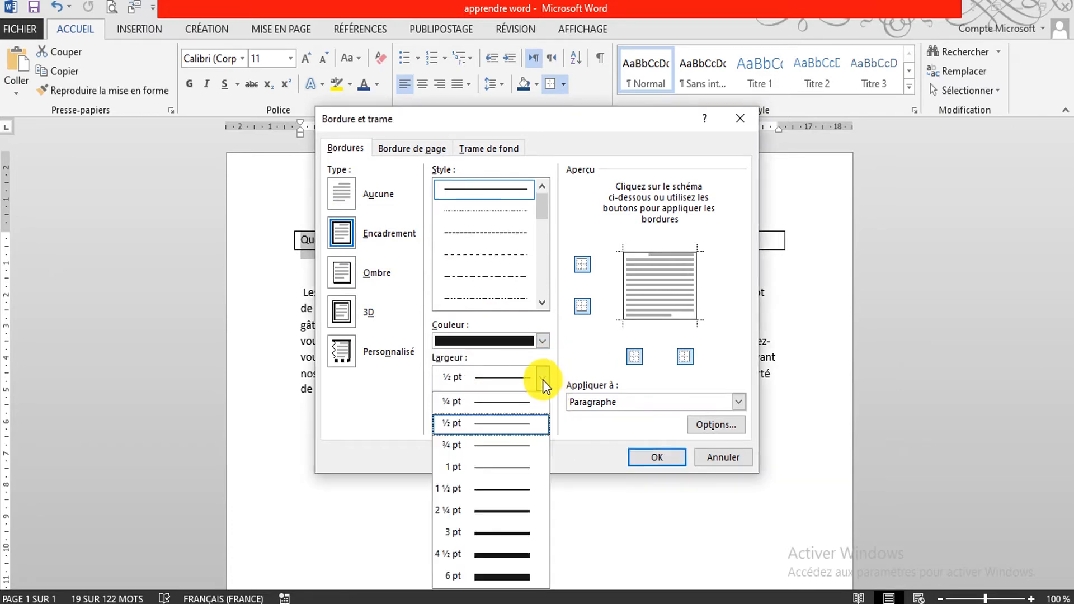
left_click(496, 532)
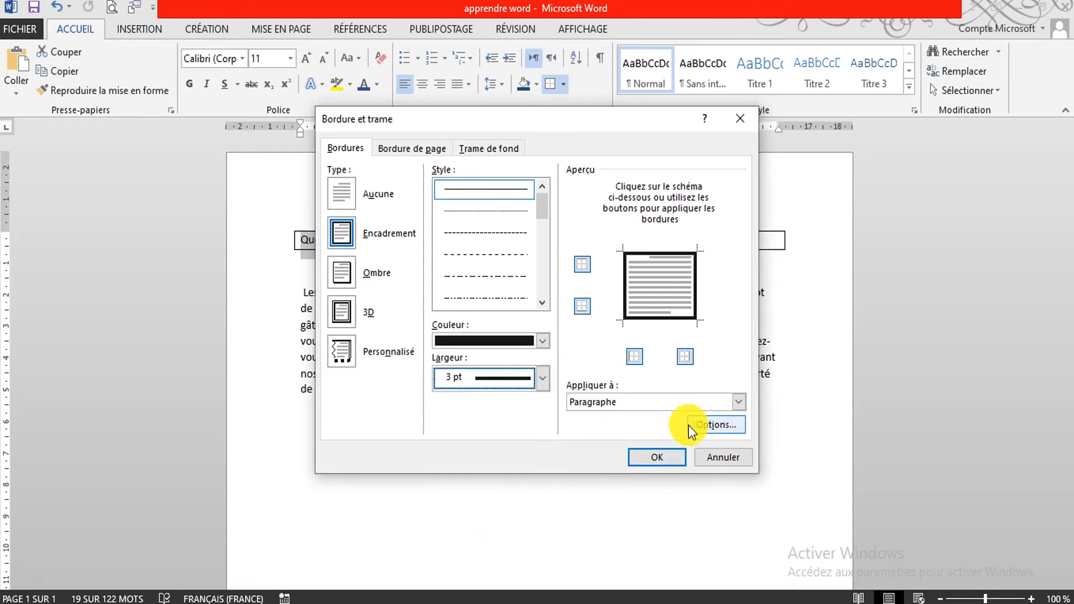
left_click(664, 458)
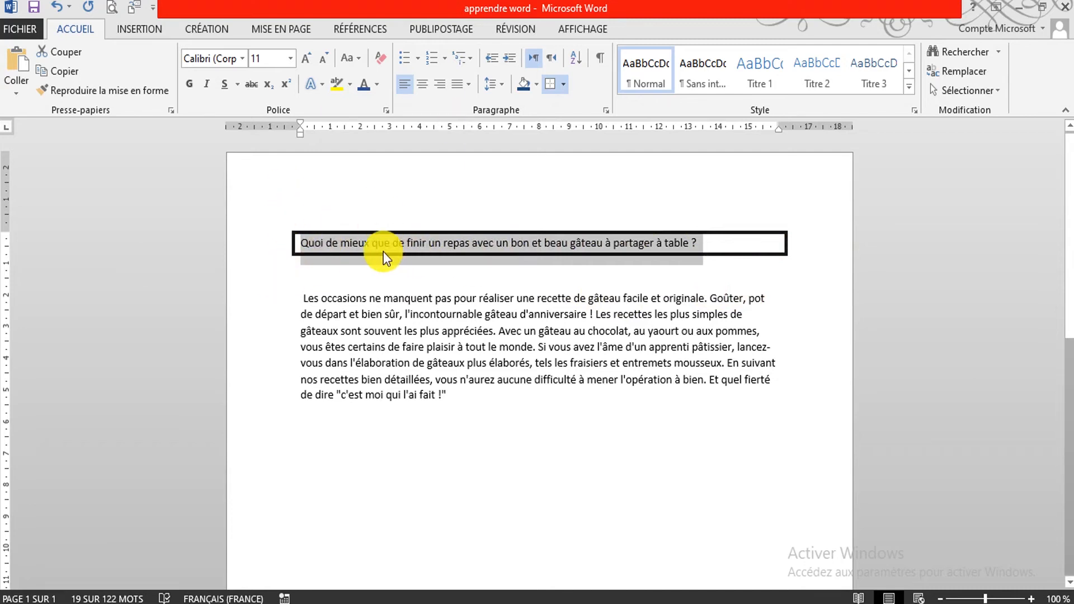
- Deselect the boxed question and open the border choices for the body paragraph below it
left_click(634, 281)
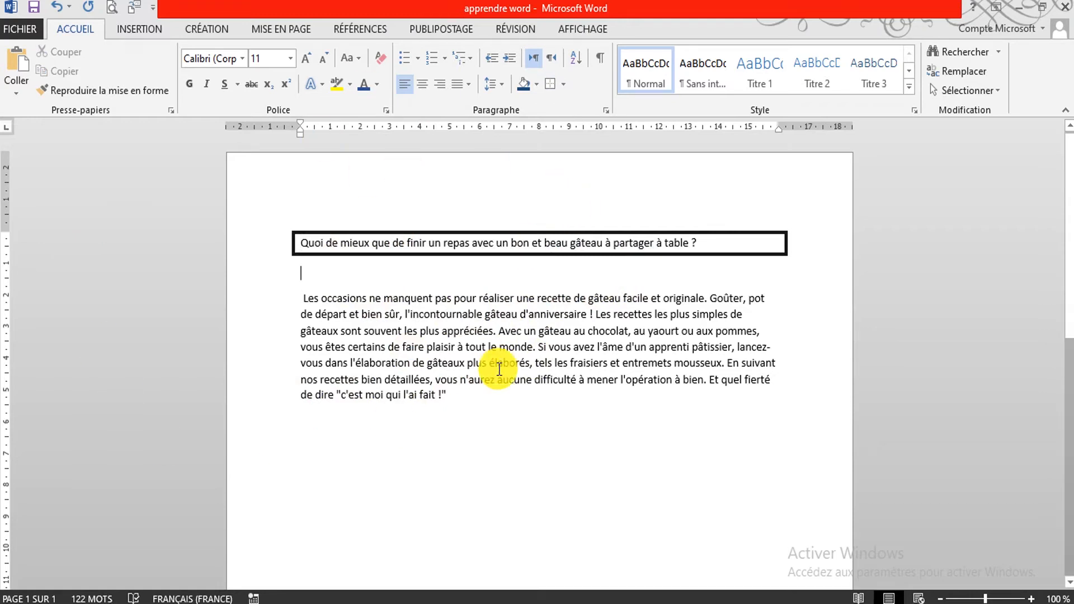
left_click(563, 85)
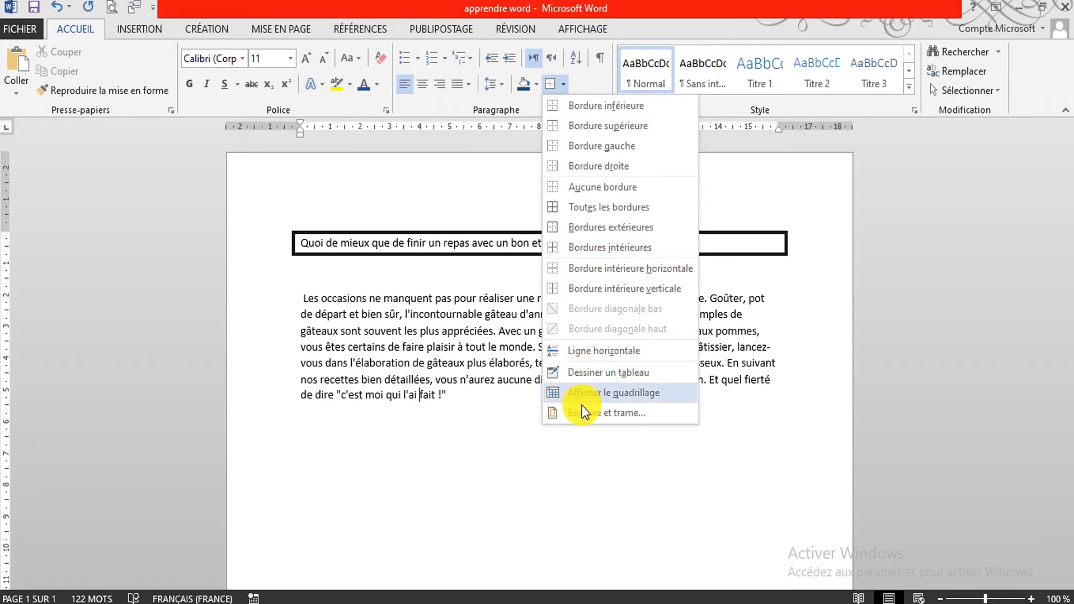